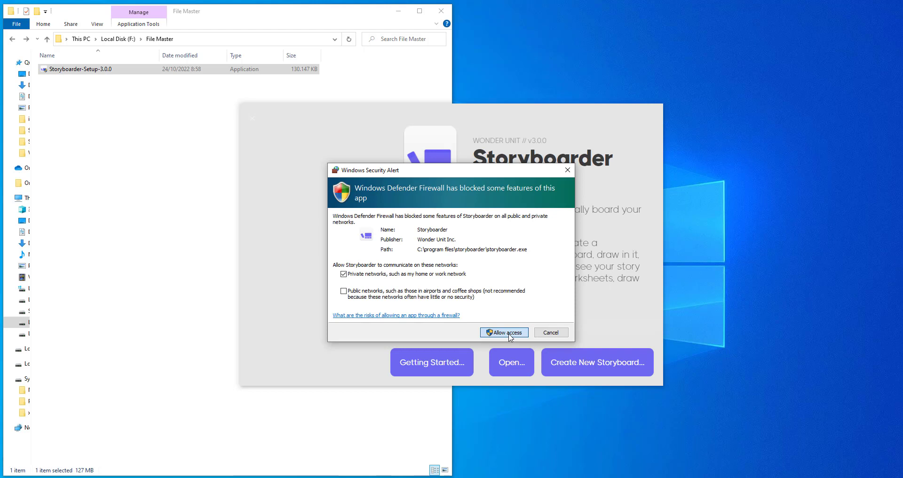
# - Allow Storyboarder through the firewall on private networks and create a blank storyboard named latihan
pyautogui.click(510, 334)
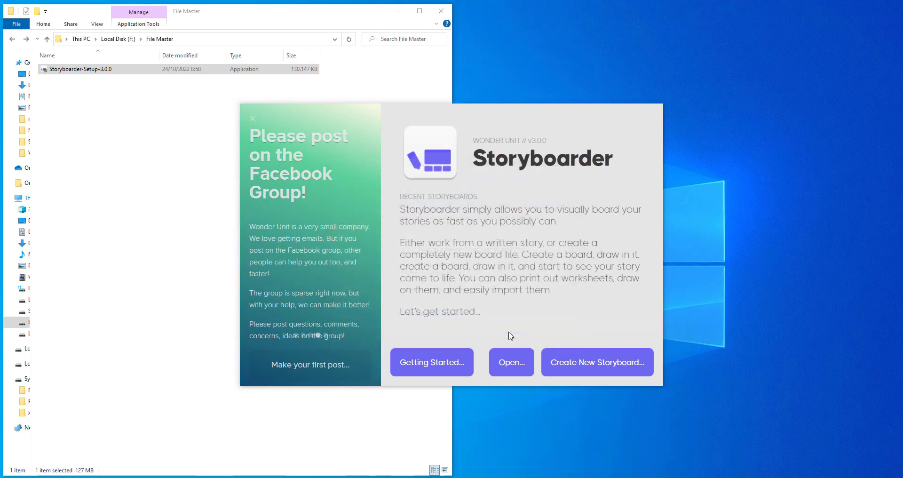
pyautogui.click(593, 366)
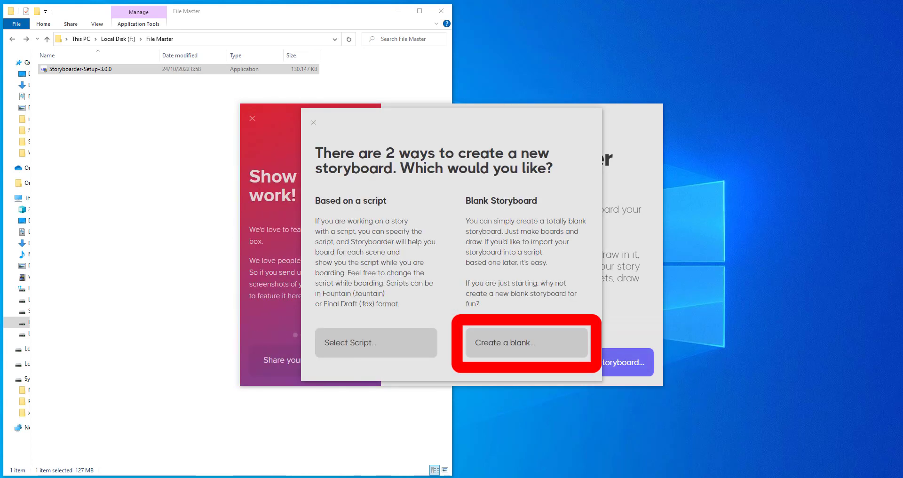
pyautogui.click(514, 346)
pyautogui.click(452, 207)
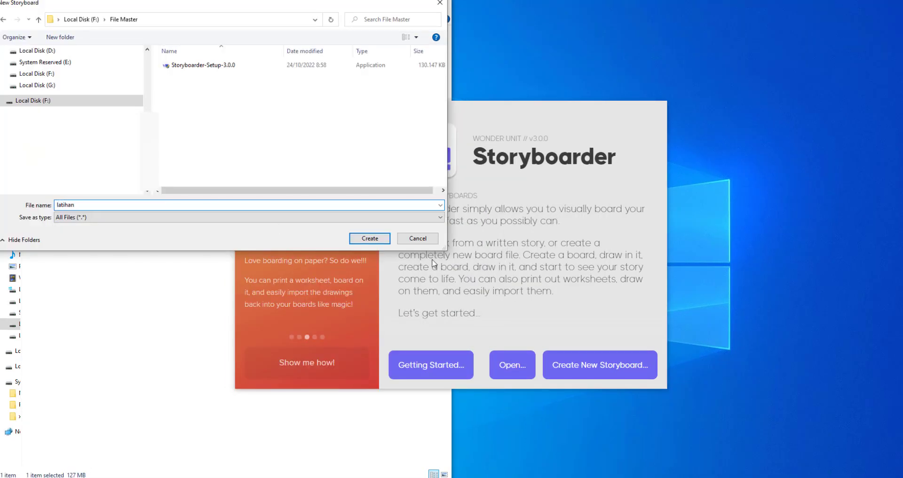
pyautogui.click(375, 241)
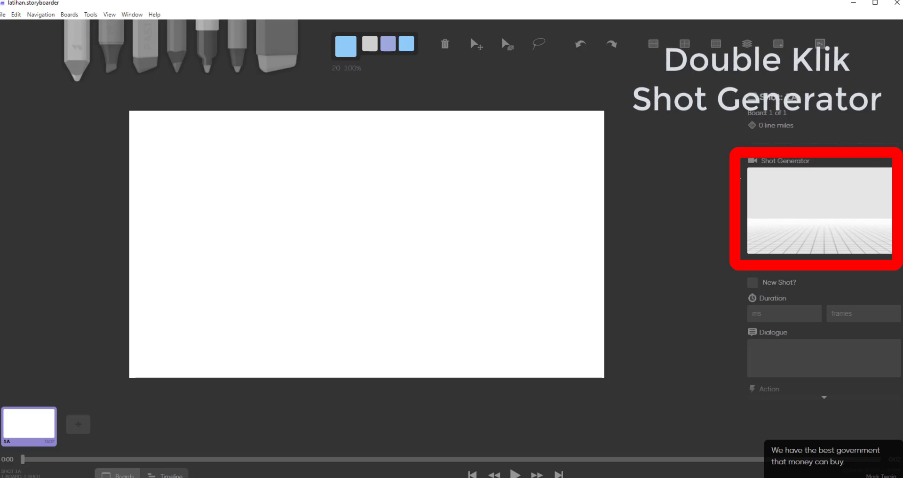
# - Open the Shot Generator for shot 1A and reposition its window over the storyboard
pyautogui.doubleClick(796, 207)
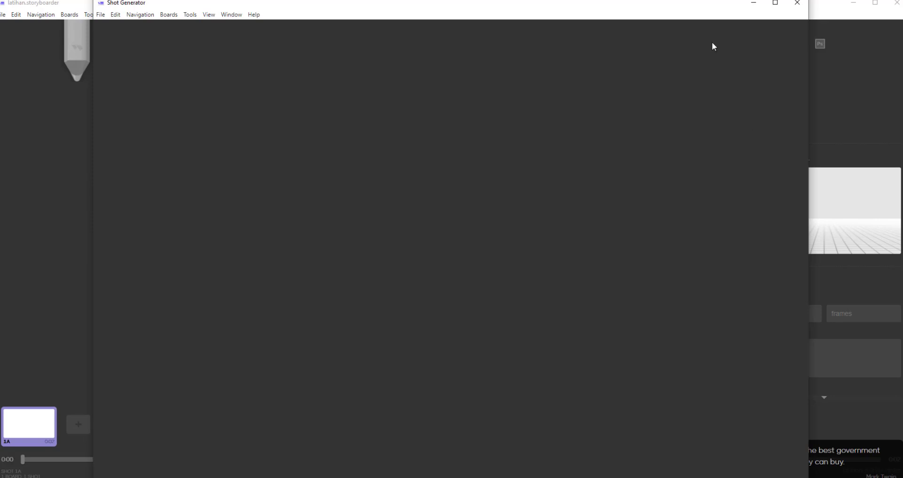
pyautogui.moveTo(680, 6); pyautogui.dragTo(775, 2)
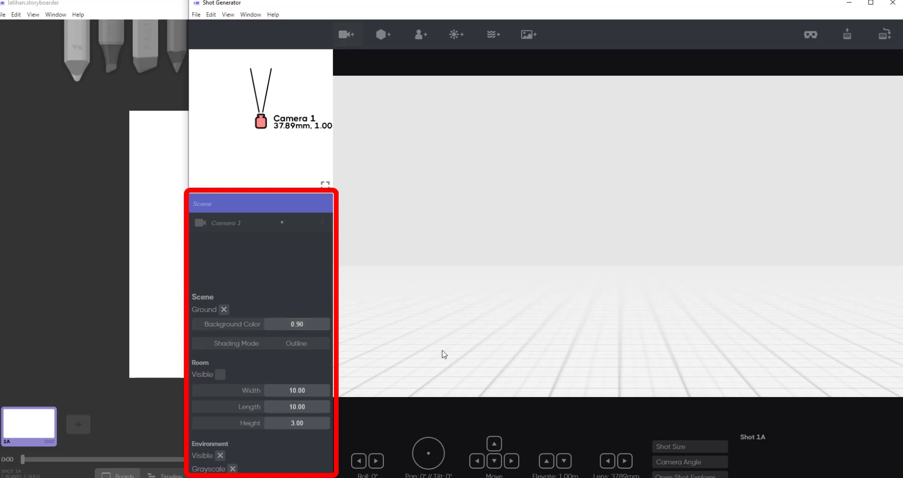
# - Try different ambient and directional light intensities, returning both to 0.50
pyautogui.scroll(-5, 225, 365)
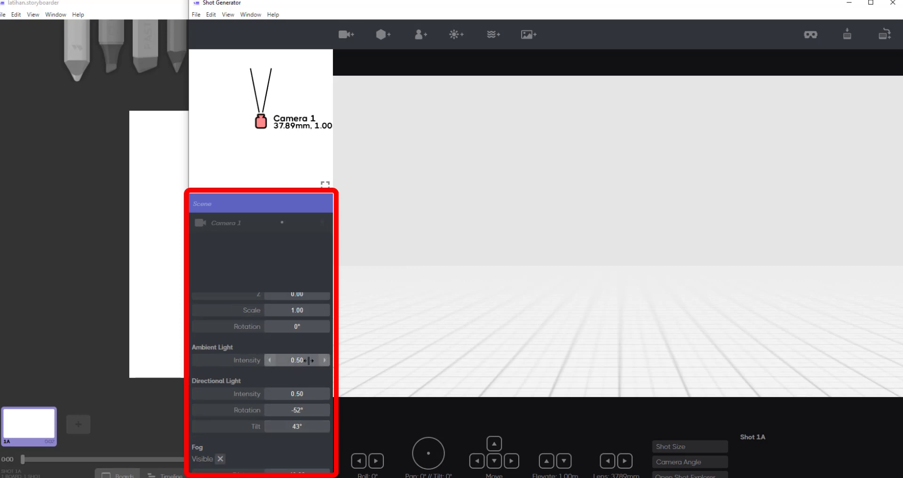
pyautogui.moveTo(289, 358); pyautogui.dragTo(320, 363)
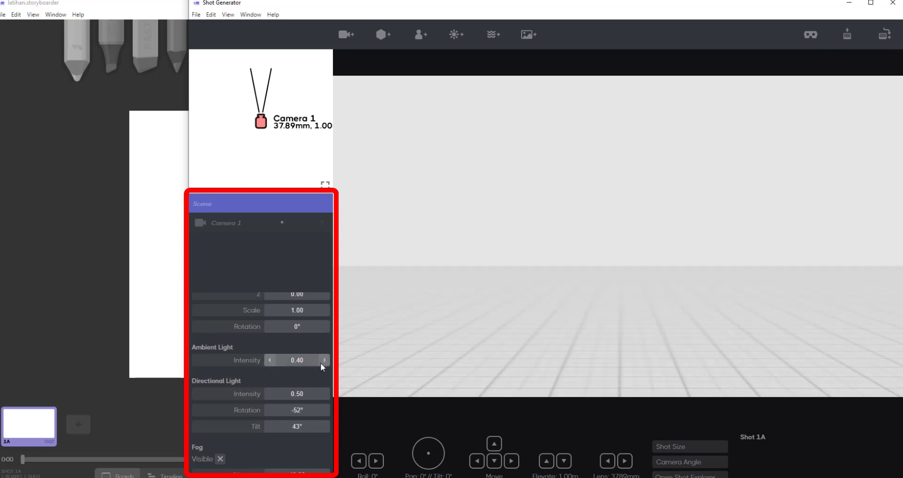
pyautogui.click(324, 360)
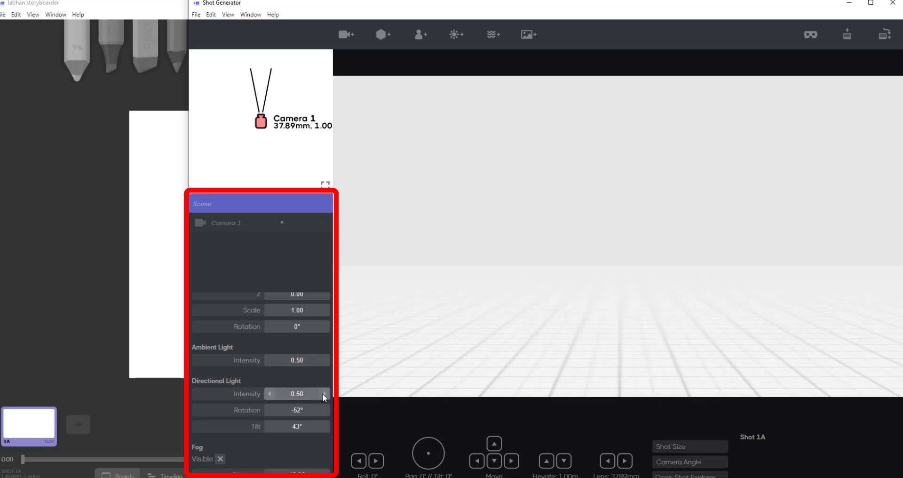
pyautogui.click(324, 393)
pyautogui.click(324, 393)
pyautogui.moveTo(307, 393); pyautogui.dragTo(266, 391)
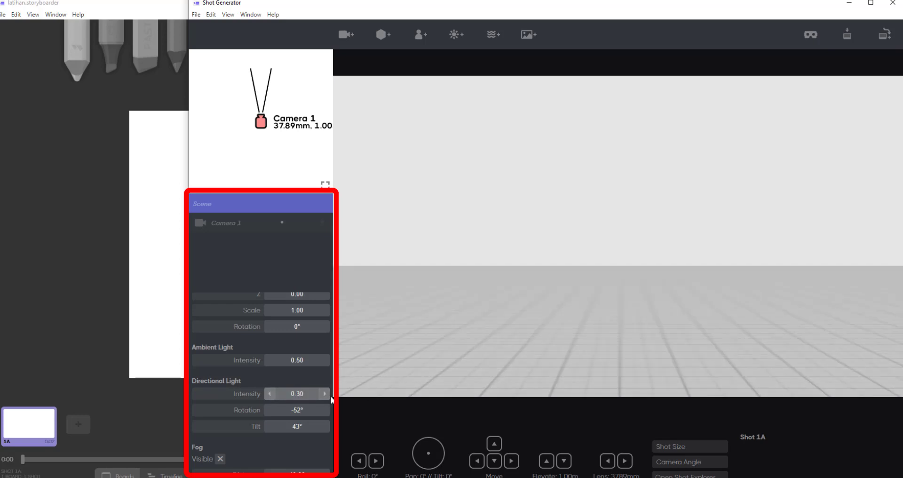
pyautogui.click(324, 394)
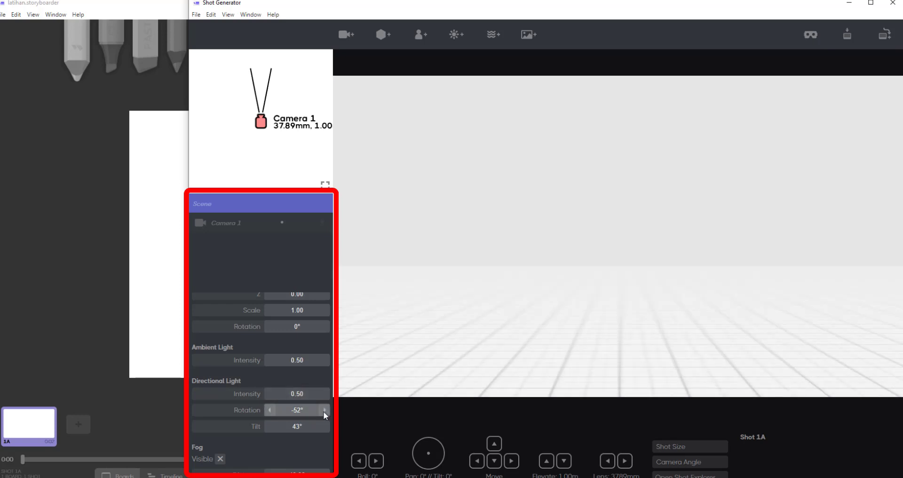
# - Set the directional light's rotation to -45° with a tilt of 43°, and the fog distance to 39
pyautogui.moveTo(293, 410); pyautogui.dragTo(297, 410)
pyautogui.click(270, 412)
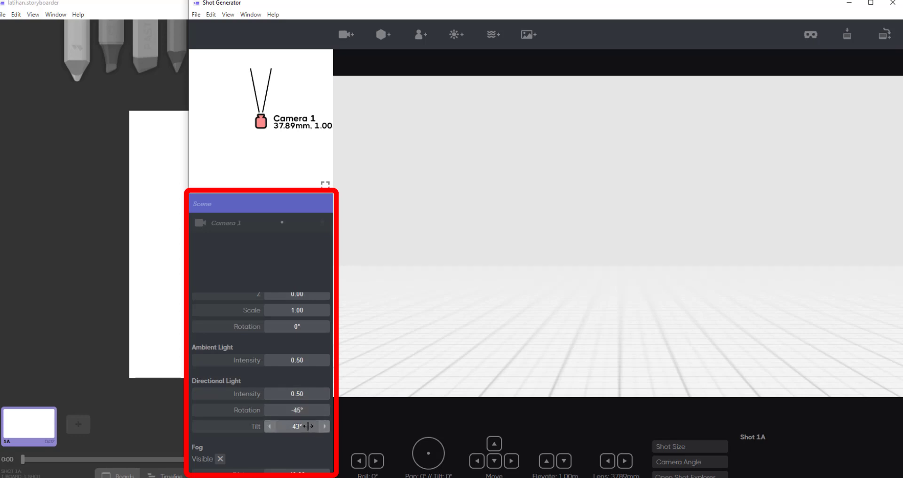
pyautogui.scroll(-1, 328, 424)
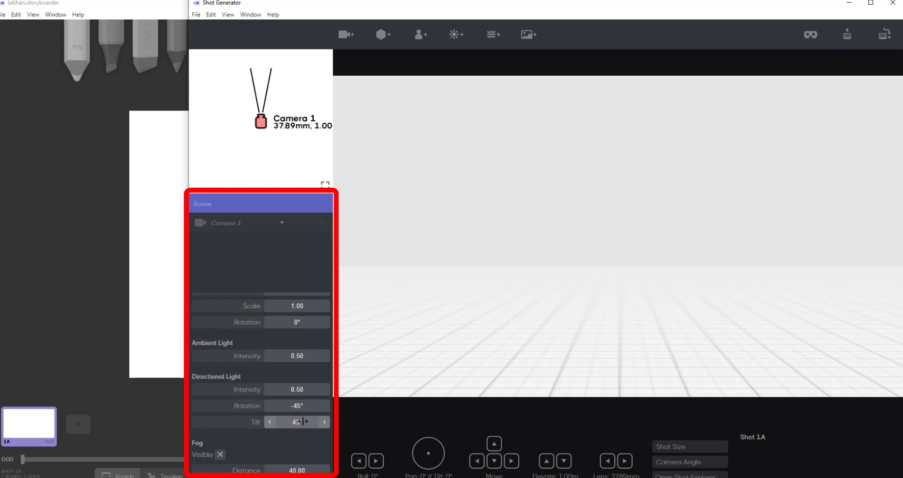
pyautogui.moveTo(297, 422)
pyautogui.mouseDown()
pyautogui.moveTo(310, 422)
pyautogui.moveTo(301, 425)
pyautogui.mouseUp()
pyautogui.click(270, 423)
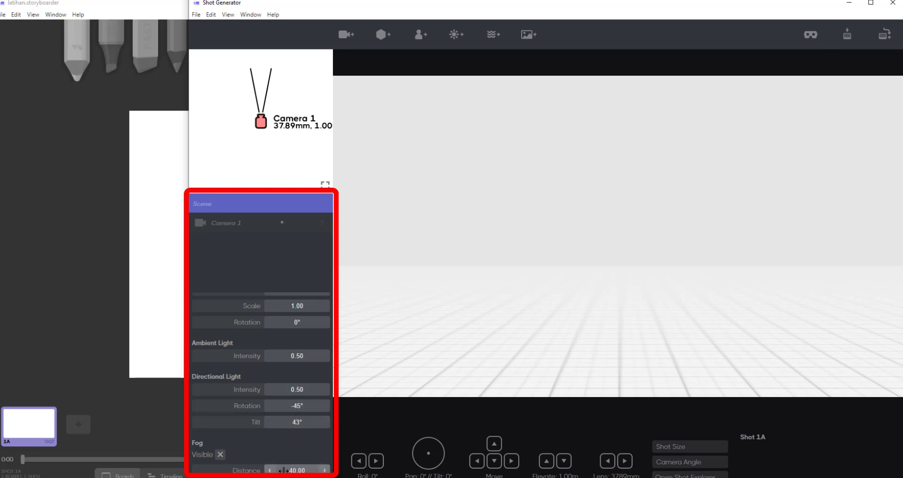
pyautogui.moveTo(283, 470)
pyautogui.mouseDown()
pyautogui.moveTo(296, 470)
pyautogui.moveTo(283, 470)
pyautogui.mouseUp()
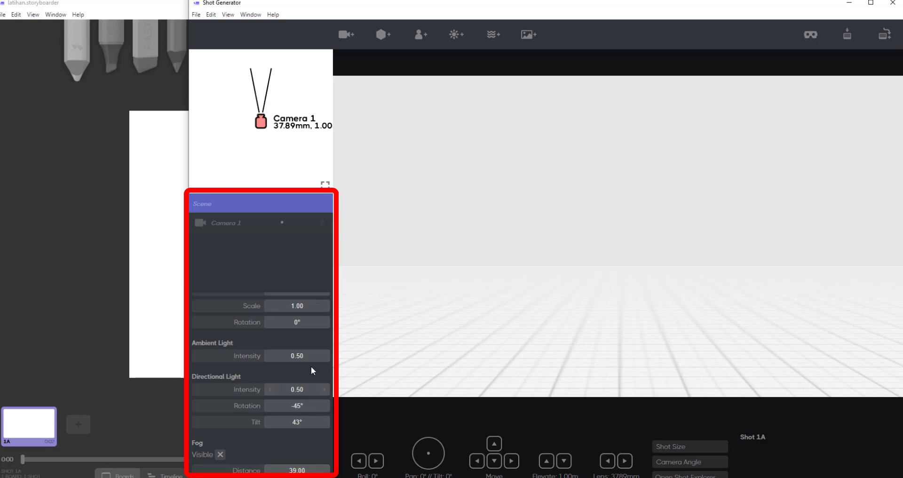
# - Make the room visible in the scene
pyautogui.scroll(5, 311, 366)
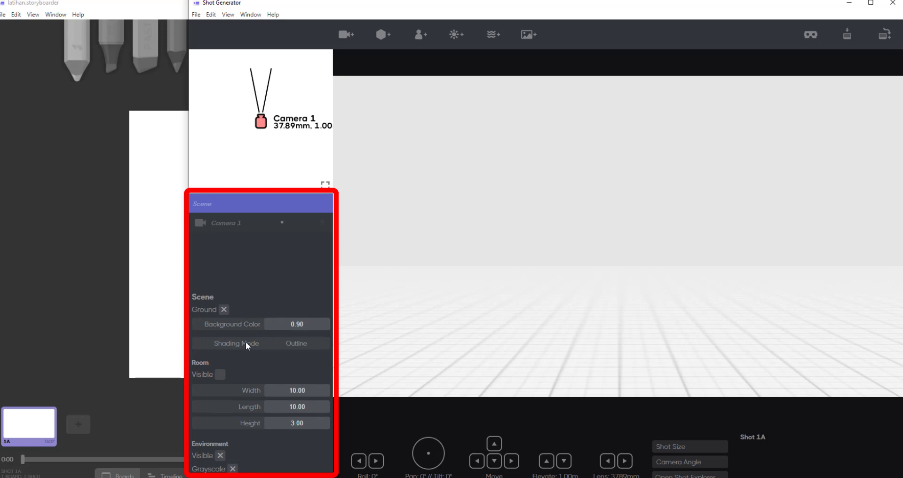
pyautogui.click(219, 374)
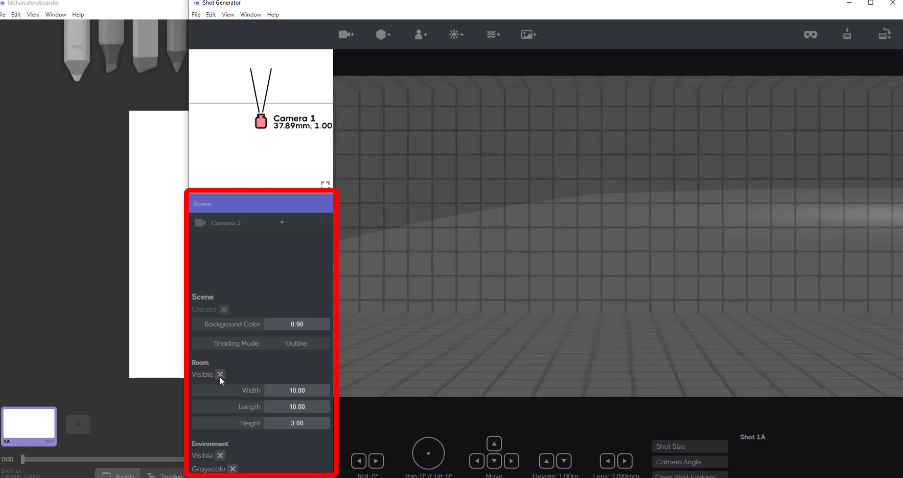
pyautogui.click(219, 374)
pyautogui.click(220, 375)
# - Raise the room's height to about 5.60, leaving its width and length at 10.00 each
pyautogui.moveTo(302, 390); pyautogui.dragTo(271, 386)
pyautogui.click(326, 390)
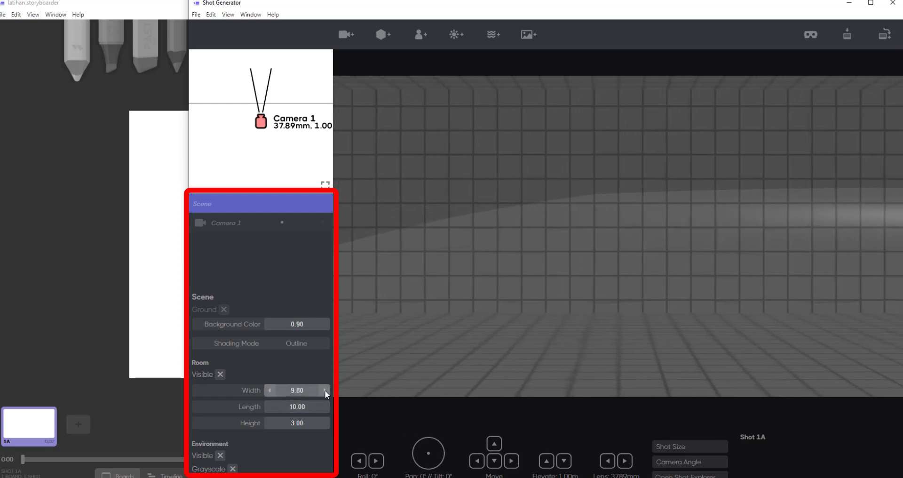
pyautogui.click(325, 390)
pyautogui.click(326, 390)
pyautogui.moveTo(307, 406); pyautogui.dragTo(453, 425)
pyautogui.click(324, 408)
pyautogui.click(325, 408)
pyautogui.click(325, 408)
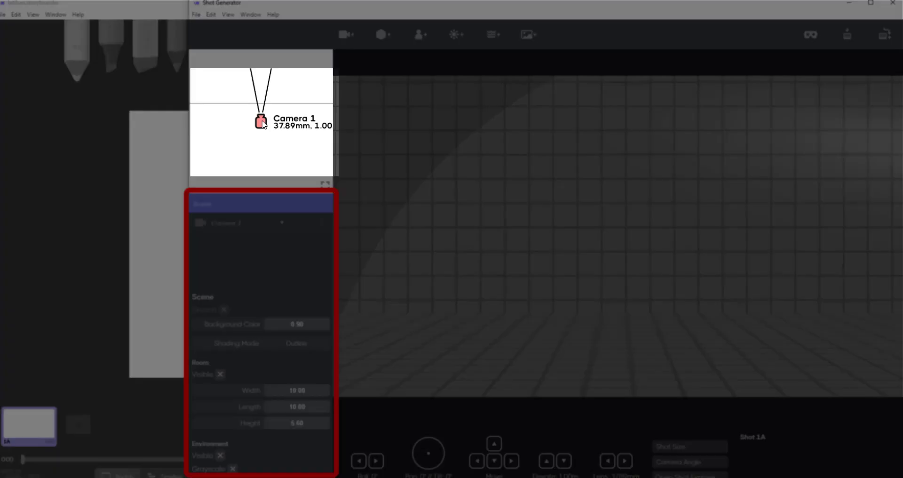
# - Position Camera 1 at X 0.00, Y 9.40 and Z 2.30, with its rotation at -1°
pyautogui.click(262, 122)
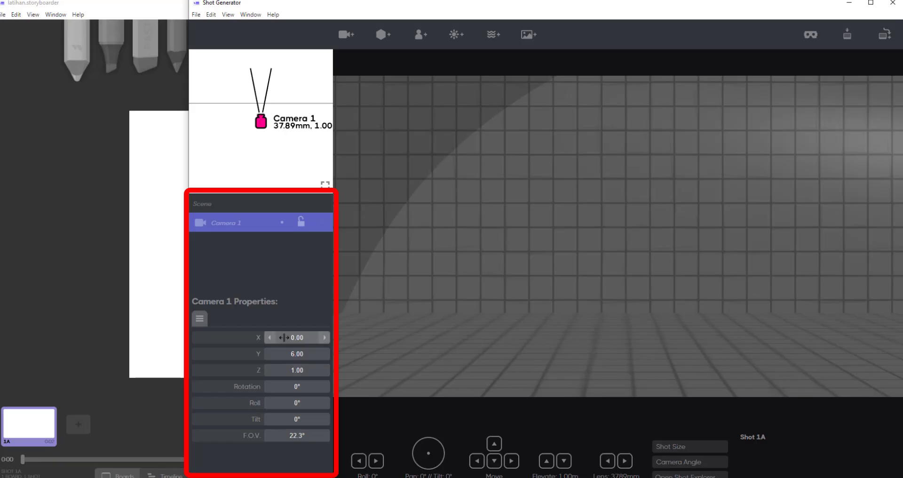
pyautogui.moveTo(296, 337)
pyautogui.mouseDown()
pyautogui.moveTo(329, 337)
pyautogui.moveTo(299, 338)
pyautogui.mouseUp()
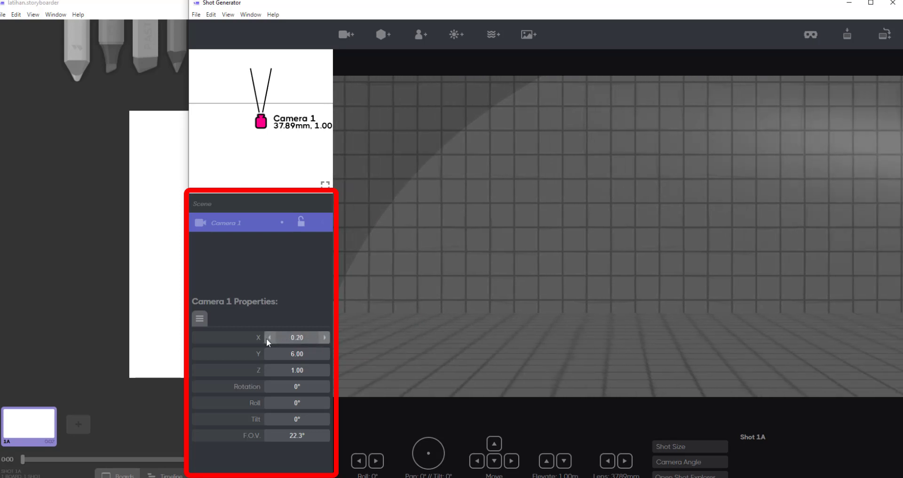
pyautogui.click(269, 339)
pyautogui.click(268, 339)
pyautogui.moveTo(316, 354); pyautogui.dragTo(318, 403)
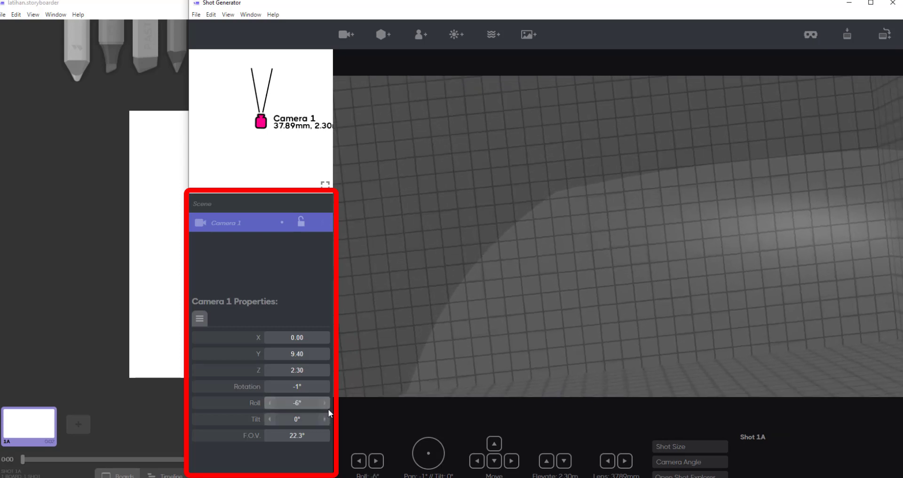
# - Set Camera 1's roll to 0°, its tilt to -7° and its field of view to 38.3°
pyautogui.click(325, 404)
pyautogui.click(325, 403)
pyautogui.click(325, 403)
pyautogui.click(325, 403)
pyautogui.click(326, 404)
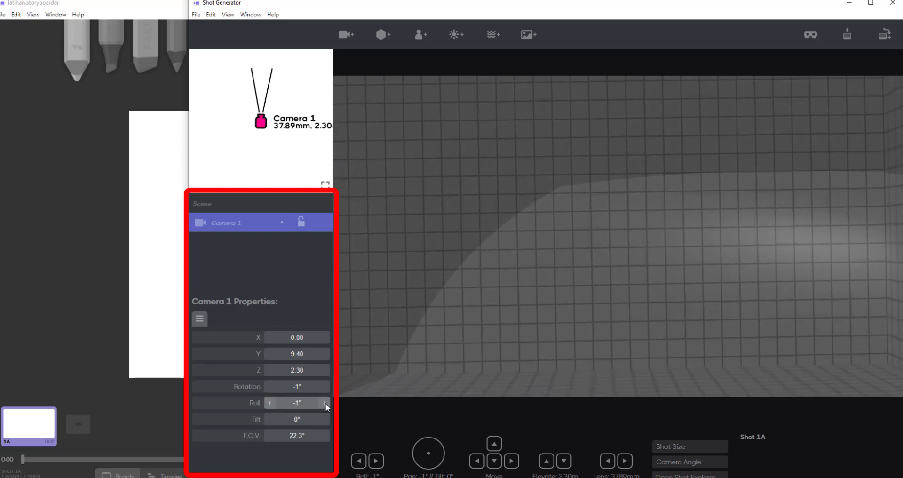
pyautogui.click(325, 404)
pyautogui.moveTo(316, 419)
pyautogui.mouseDown()
pyautogui.moveTo(303, 434)
pyautogui.moveTo(318, 434)
pyautogui.moveTo(310, 435)
pyautogui.mouseUp()
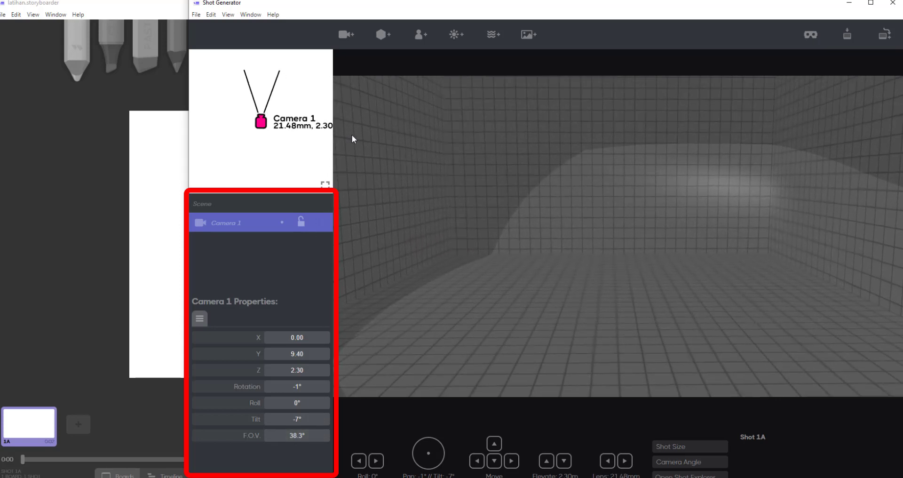
# - Add a box to the scene at about X 0.42, Y 4.48 and rotate it to 3° about X
pyautogui.click(383, 34)
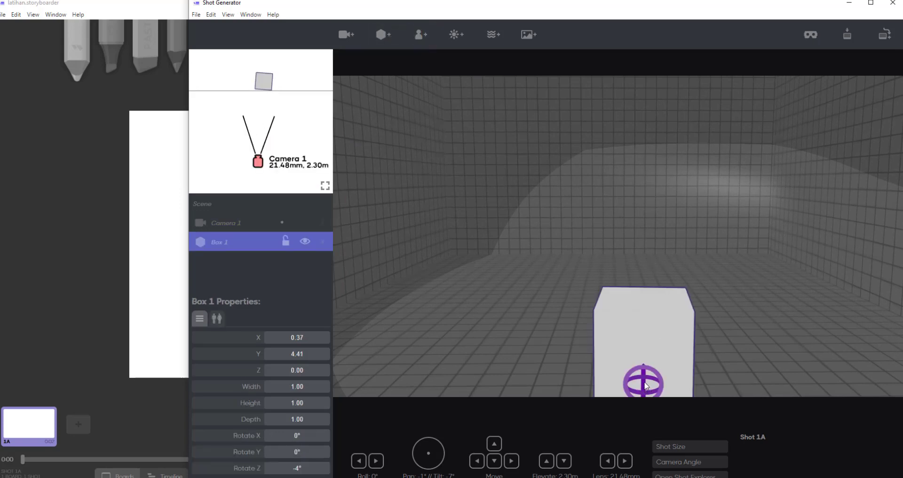
pyautogui.moveTo(642, 380); pyautogui.dragTo(648, 415)
pyautogui.moveTo(646, 424)
pyautogui.mouseDown()
pyautogui.moveTo(647, 408)
pyautogui.moveTo(644, 418)
pyautogui.mouseUp()
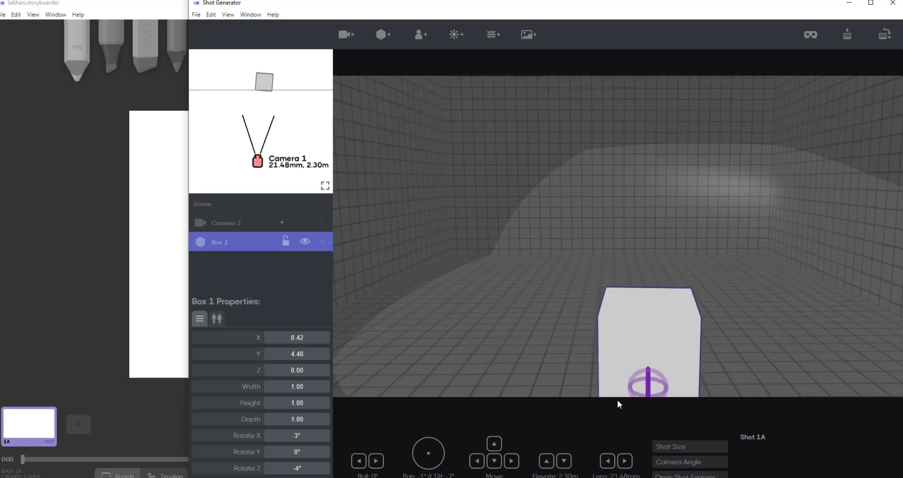
# - Shift the camera sideways to the right in seven increments
pyautogui.click(511, 461)
pyautogui.click(513, 461)
pyautogui.click(513, 461)
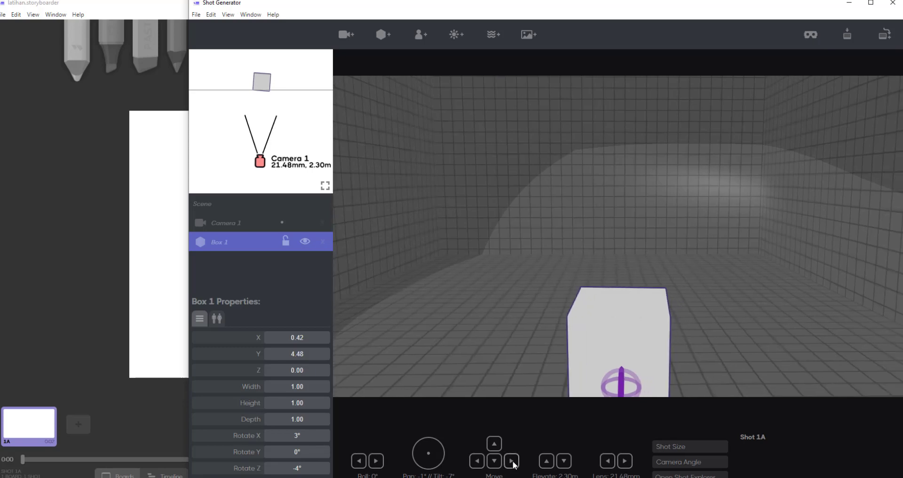
pyautogui.click(513, 461)
pyautogui.click(513, 461)
pyautogui.click(513, 462)
pyautogui.click(513, 461)
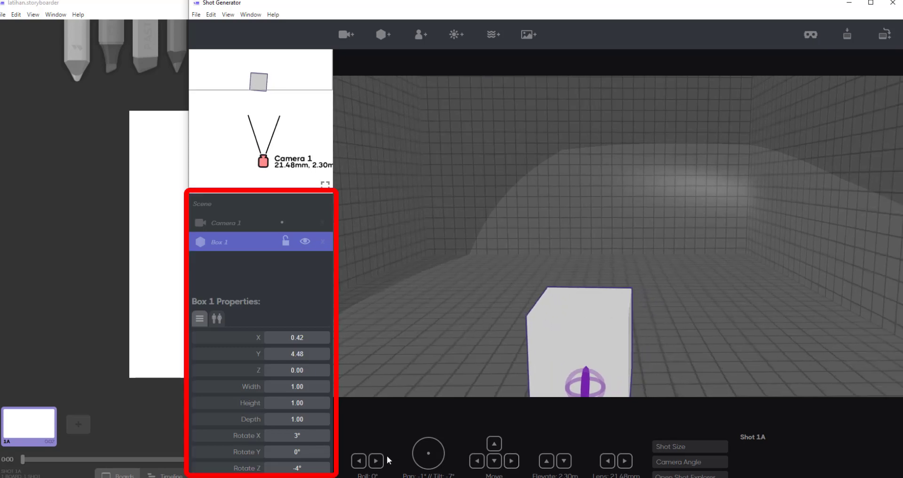
# - Position the box at X 0.82, Y 1.98, with a depth of 1.10 and an X rotation of 0°
pyautogui.moveTo(284, 337); pyautogui.dragTo(292, 371)
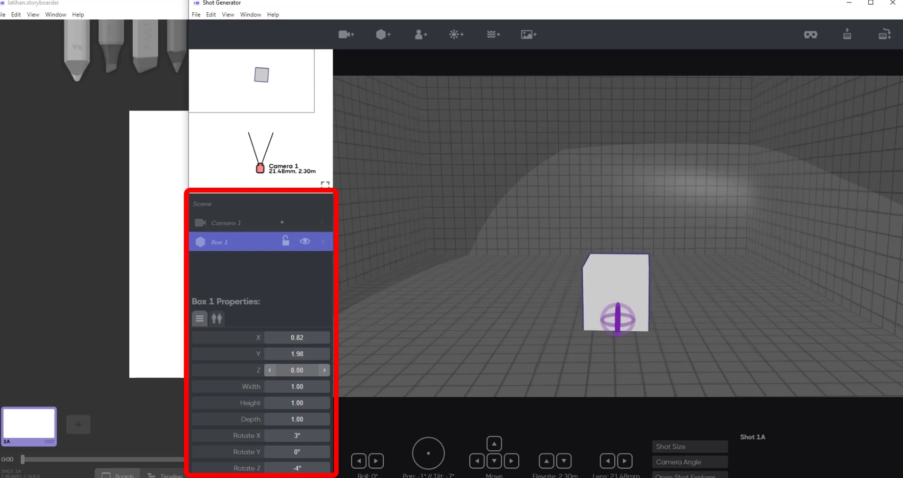
pyautogui.moveTo(296, 418); pyautogui.dragTo(294, 451)
pyautogui.click(268, 436)
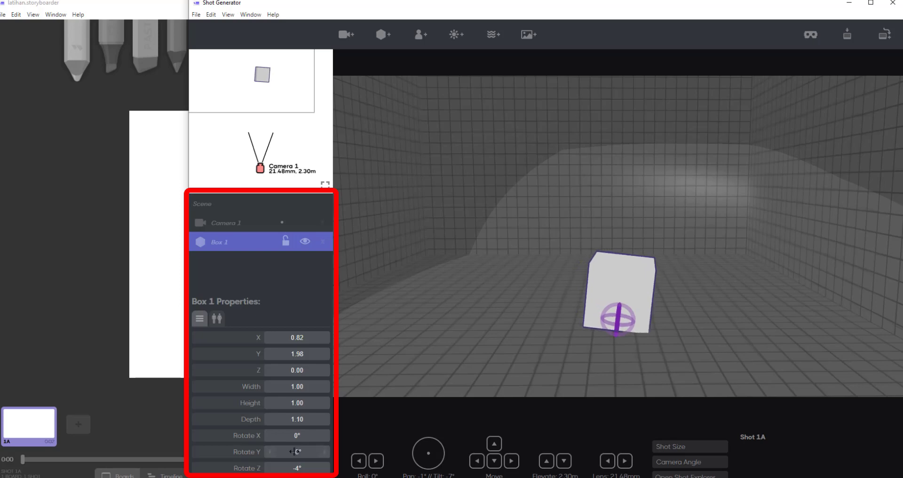
# - Set the box's Y rotation to 0° and its Z rotation to -23°
pyautogui.click(328, 455)
pyautogui.click(328, 455)
pyautogui.click(328, 454)
pyautogui.click(327, 455)
pyautogui.click(329, 454)
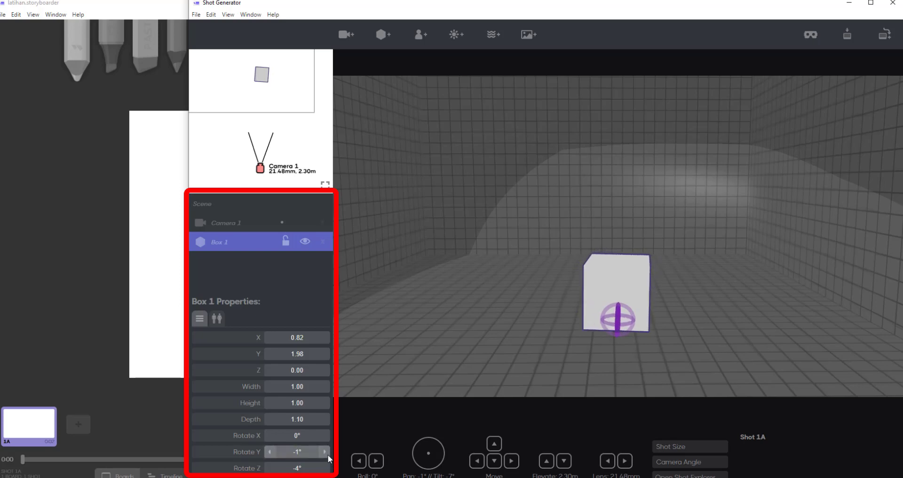
pyautogui.click(328, 455)
pyautogui.moveTo(293, 468)
pyautogui.mouseDown()
pyautogui.moveTo(303, 468)
pyautogui.moveTo(284, 468)
pyautogui.mouseUp()
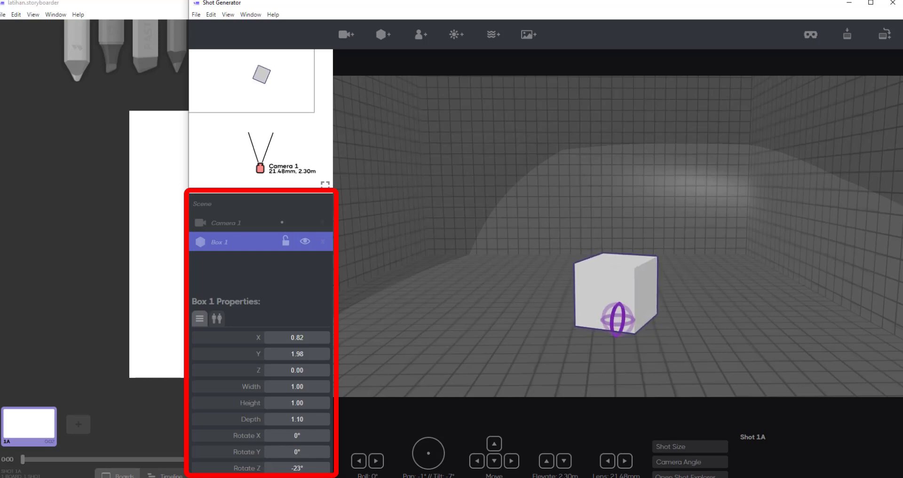
# - Change the box's tint color to red, RGB 237, 2, 2
pyautogui.scroll(-1, 312, 468)
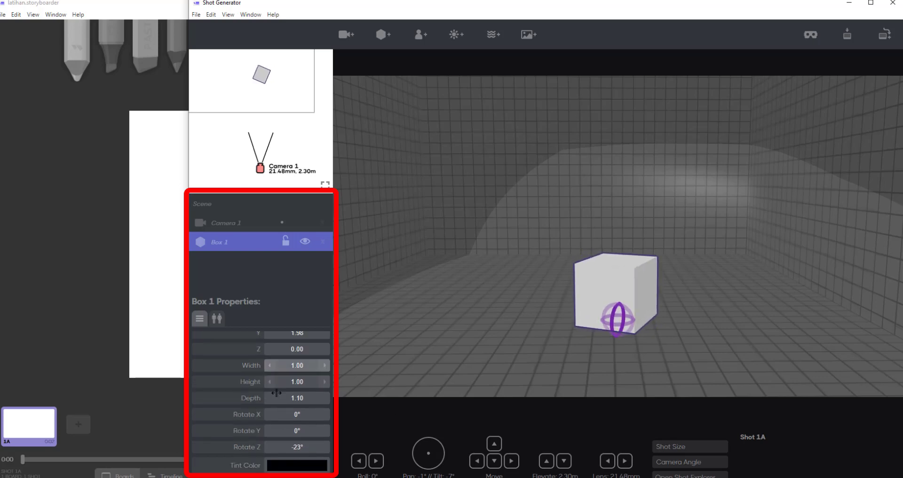
pyautogui.click(312, 458)
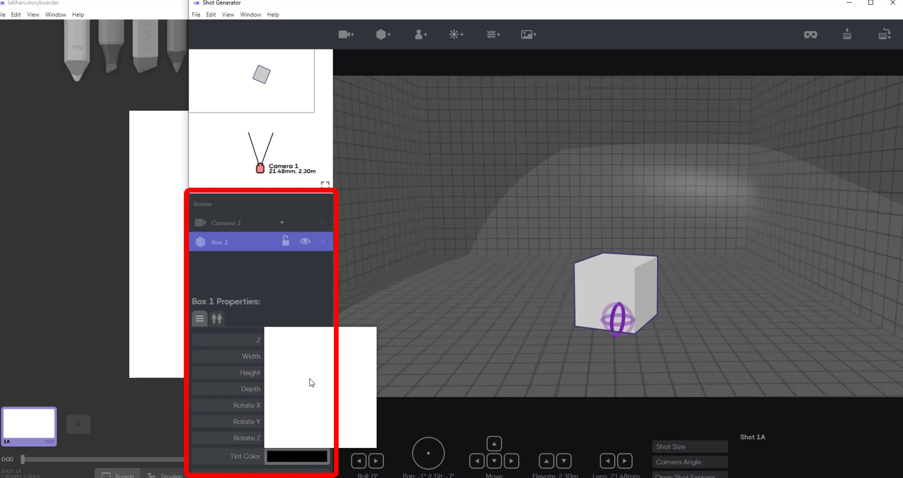
pyautogui.moveTo(323, 368); pyautogui.dragTo(373, 332)
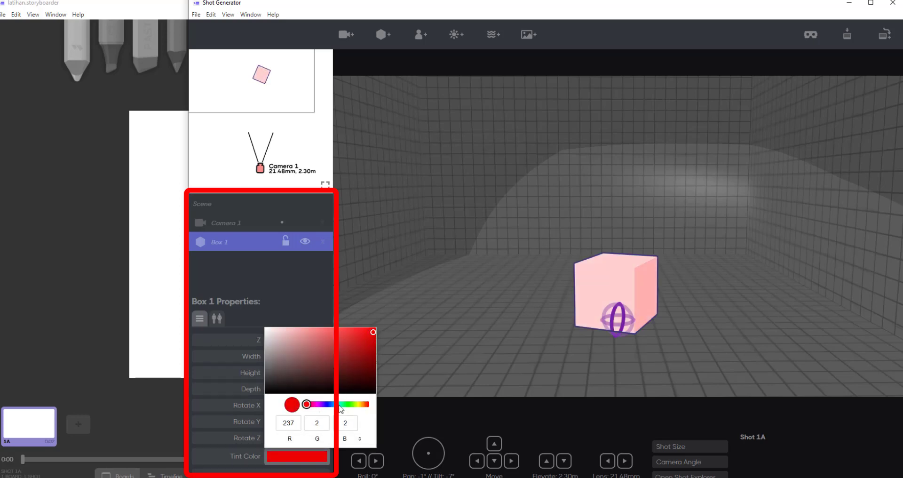
# - Finish the box's tint color adjustment and set the box's Z position to -0.03
pyautogui.moveTo(305, 403); pyautogui.dragTo(272, 402)
pyautogui.click(238, 456)
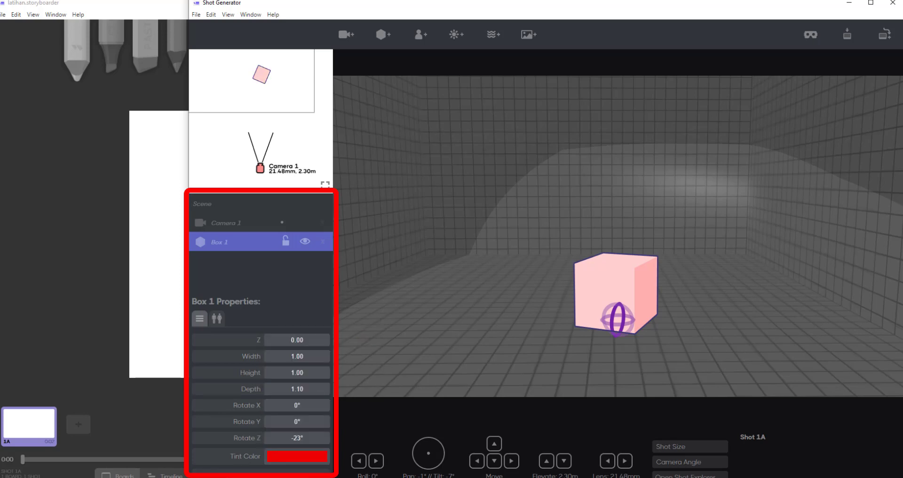
pyautogui.moveTo(297, 340); pyautogui.dragTo(294, 340)
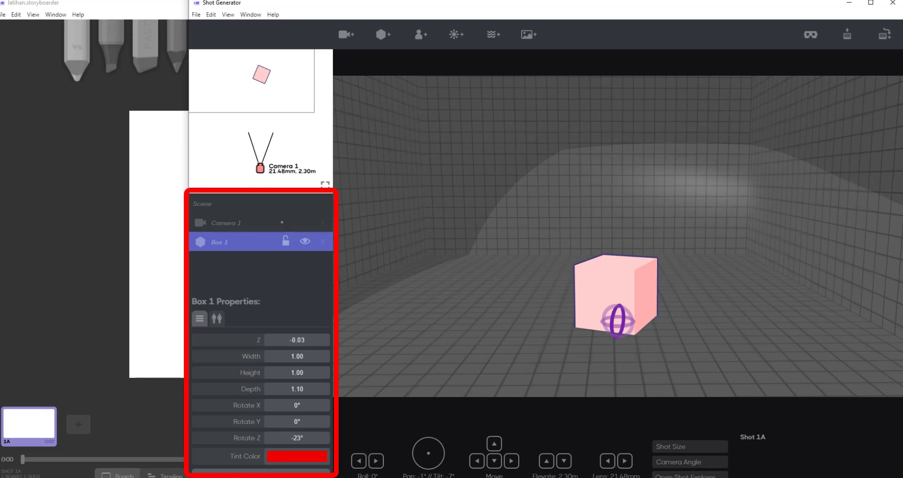
# - Browse the model library and replace the box with the Bed: Full model
pyautogui.click(224, 319)
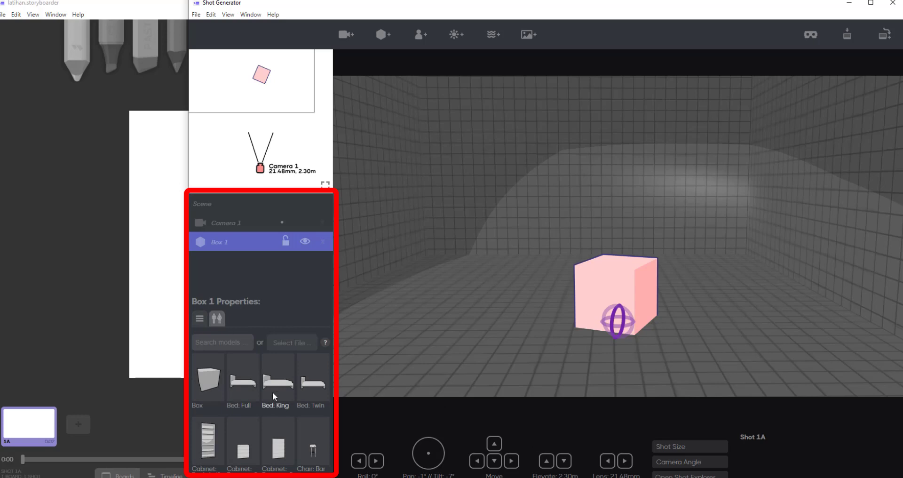
pyautogui.scroll(-5, 278, 423)
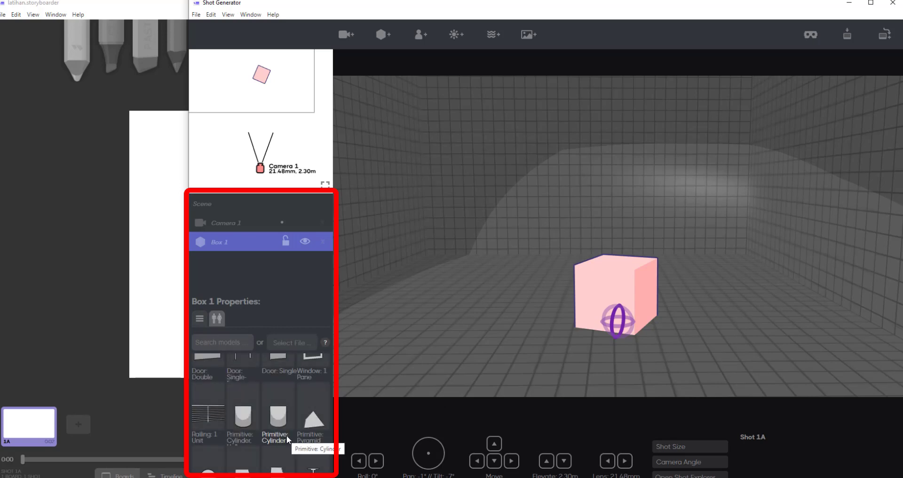
pyautogui.scroll(-5, 287, 437)
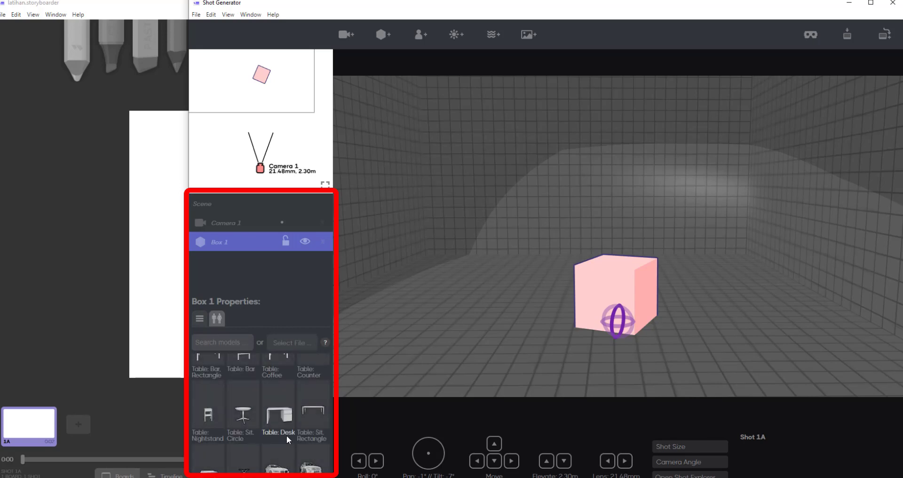
pyautogui.scroll(10, 286, 434)
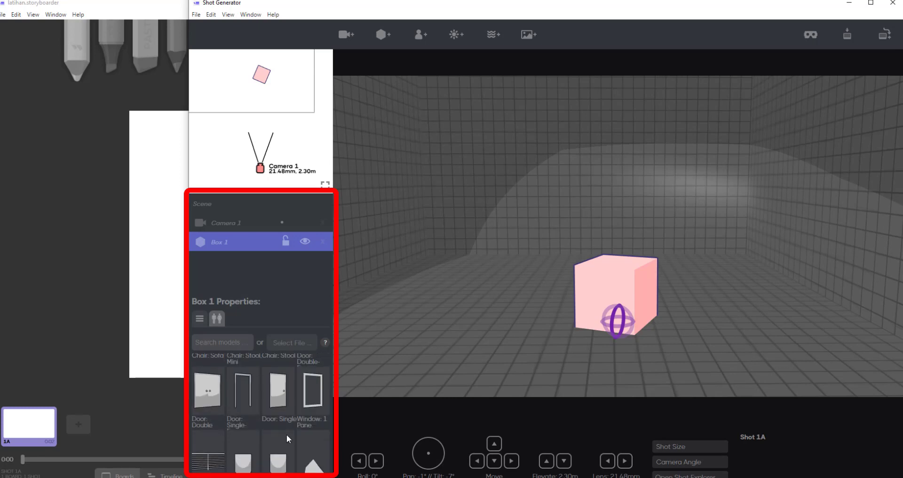
pyautogui.scroll(2, 286, 433)
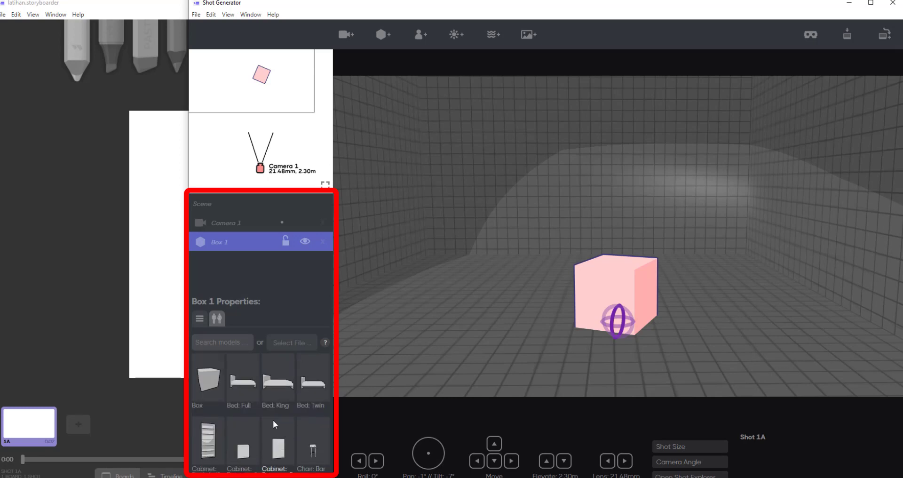
pyautogui.click(243, 379)
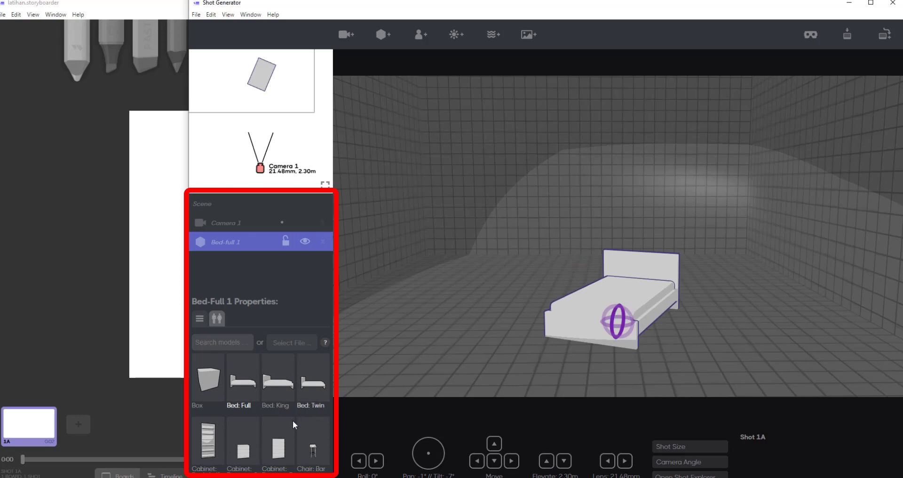
# - Browse the model library and replace the bed with the Table: Bar, Circle model
pyautogui.scroll(-2, 291, 433)
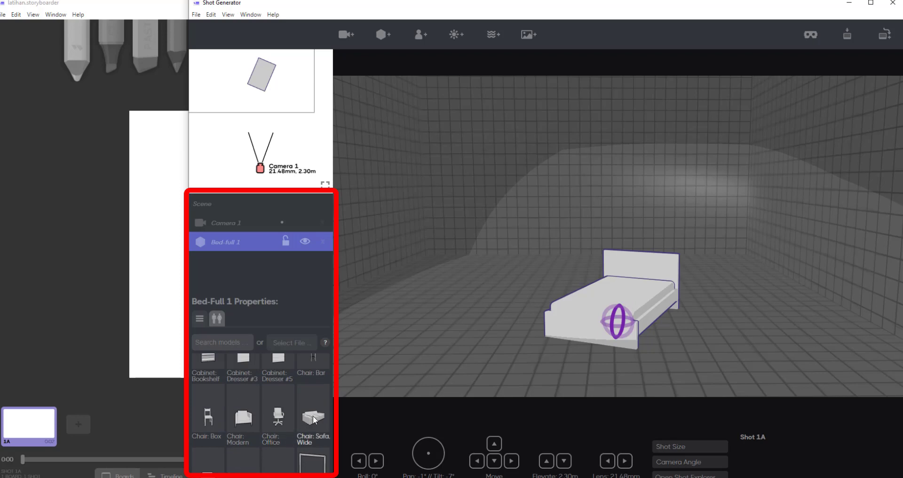
pyautogui.scroll(2, 312, 415)
pyautogui.scroll(-5, 312, 417)
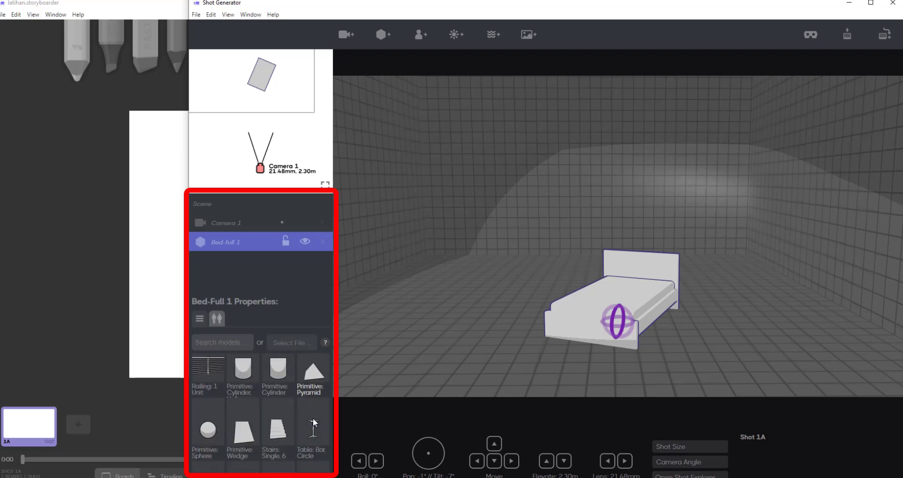
pyautogui.scroll(-4, 291, 440)
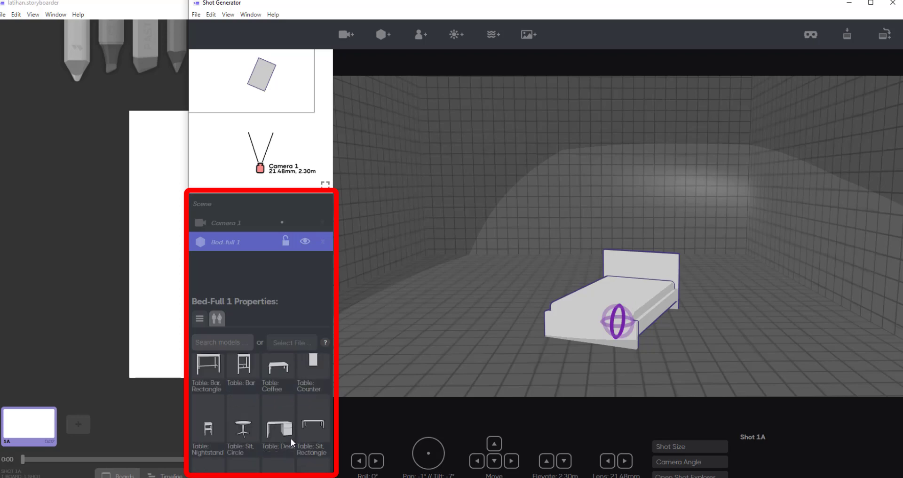
pyautogui.scroll(-3, 290, 436)
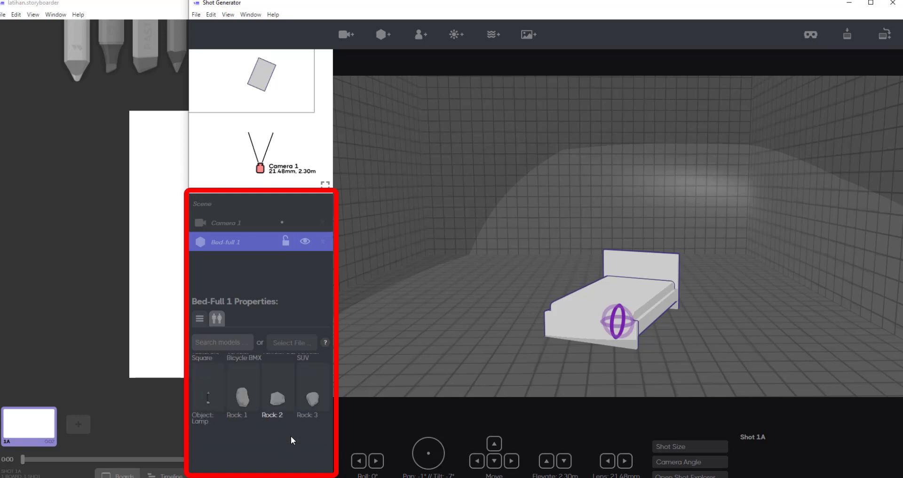
pyautogui.scroll(6, 292, 433)
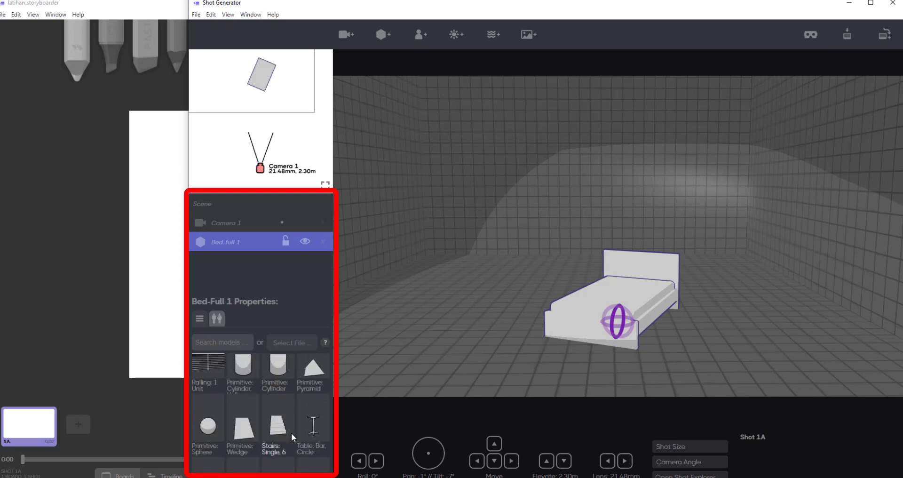
pyautogui.click(308, 424)
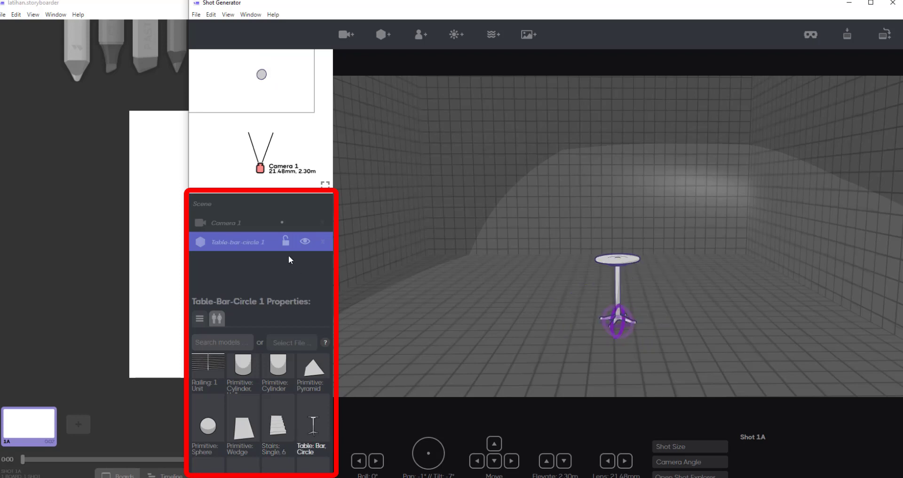
# - Add a new object to the scene and change its model to Bed: Full
pyautogui.click(384, 34)
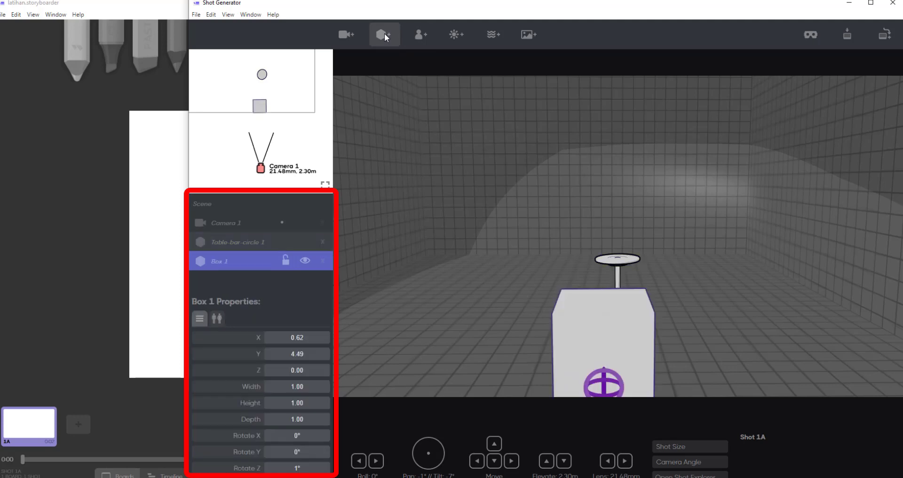
pyautogui.click(219, 318)
pyautogui.click(250, 388)
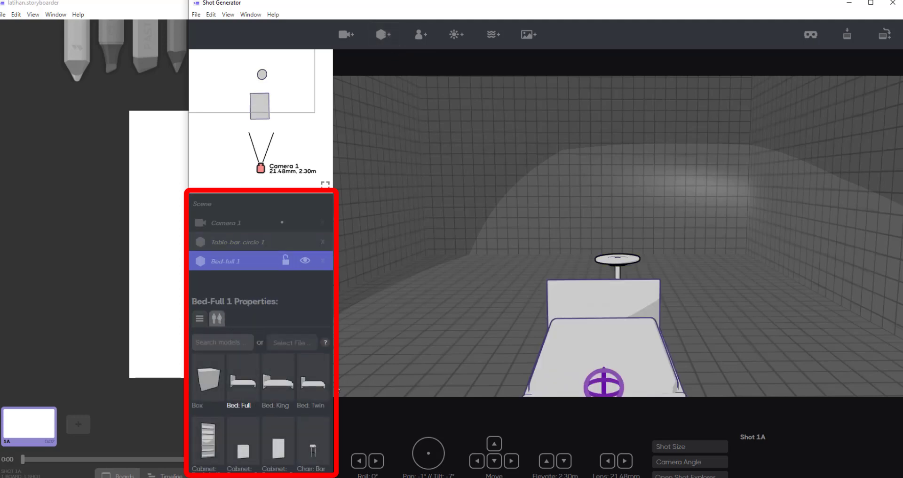
# - Position the bed beside the round table at X -0.41, Y 2.22, Z -0.03
pyautogui.moveTo(601, 347); pyautogui.dragTo(530, 375)
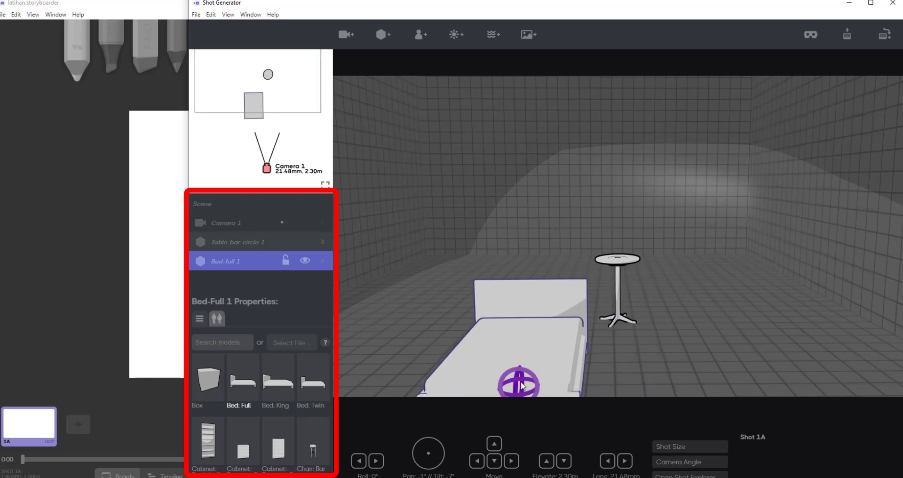
pyautogui.moveTo(522, 356); pyautogui.dragTo(512, 332)
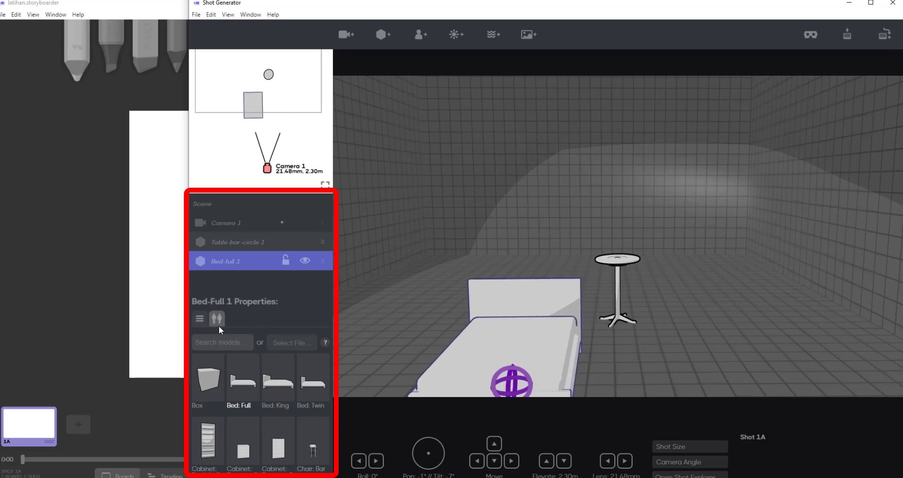
pyautogui.click(204, 322)
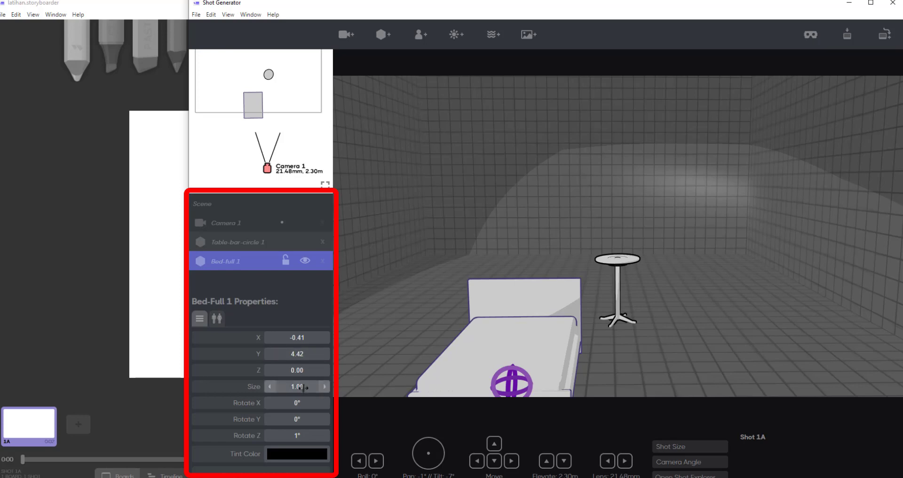
pyautogui.moveTo(301, 370); pyautogui.dragTo(175, 354)
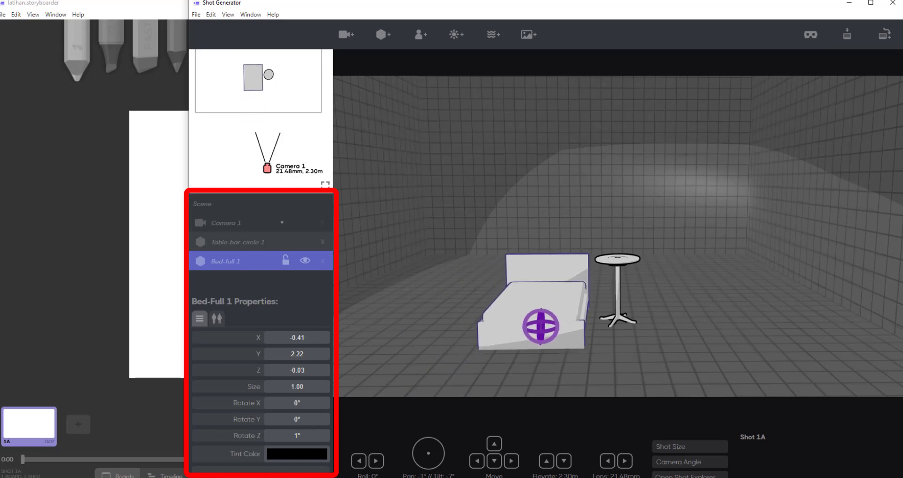
# - Set the round bar table's Y position to 1.18, its size to 0.63 and its X position to 0.52
pyautogui.click(630, 265)
pyautogui.click(604, 263)
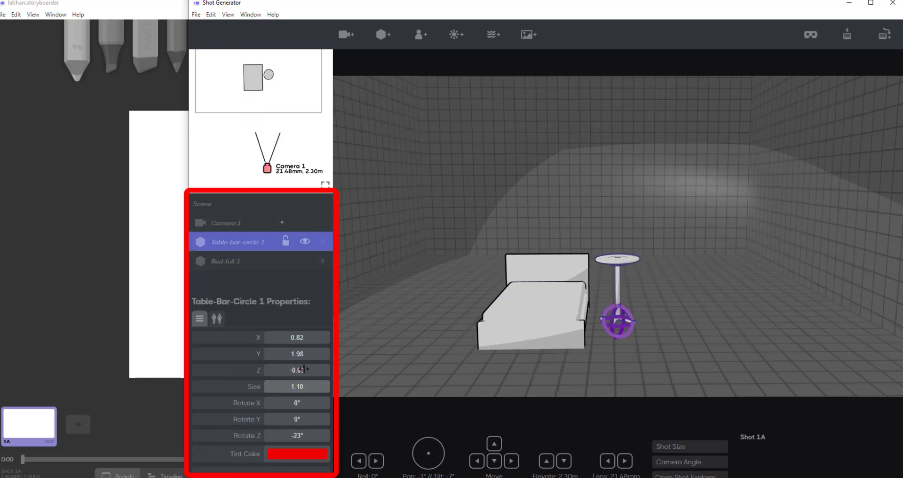
pyautogui.moveTo(297, 354); pyautogui.dragTo(259, 354)
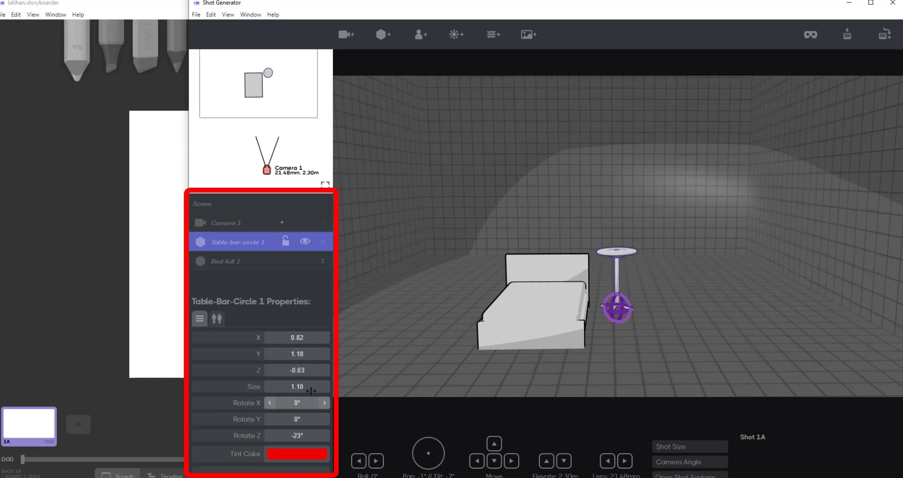
pyautogui.moveTo(311, 391); pyautogui.dragTo(288, 391)
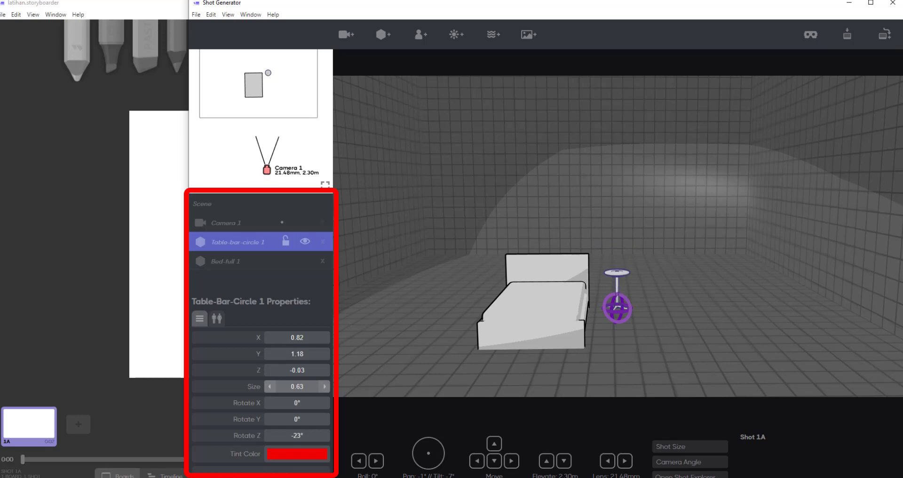
pyautogui.moveTo(301, 337); pyautogui.dragTo(287, 338)
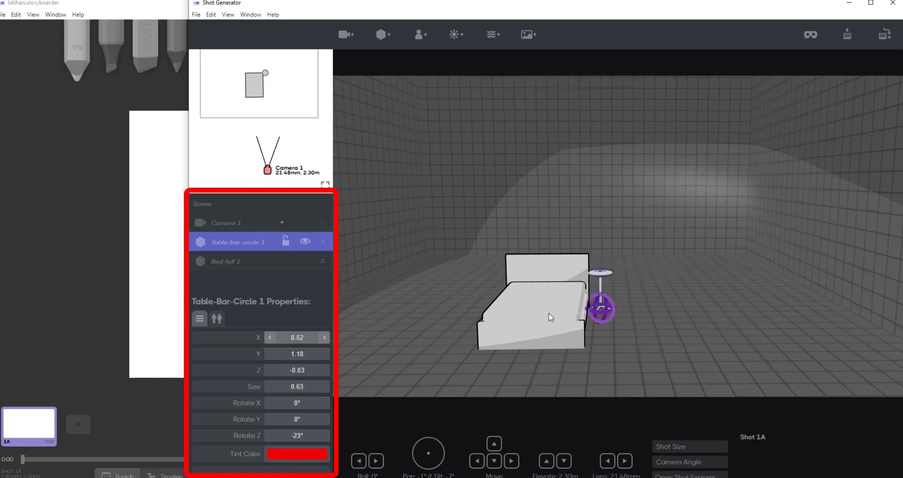
# - Raise the camera to Z 2.39 and set its X position to 1.04
pyautogui.moveTo(620, 303)
pyautogui.mouseDown()
pyautogui.moveTo(605, 340)
pyautogui.moveTo(619, 288)
pyautogui.mouseUp()
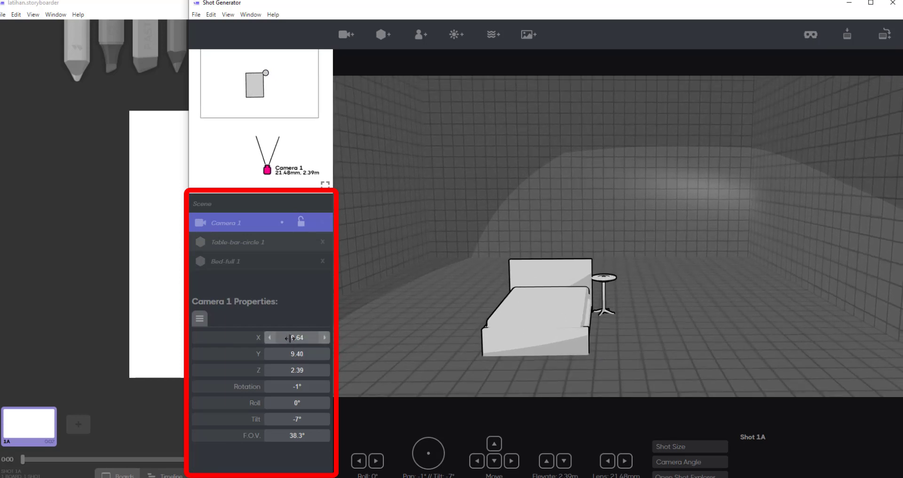
pyautogui.moveTo(289, 338); pyautogui.dragTo(309, 337)
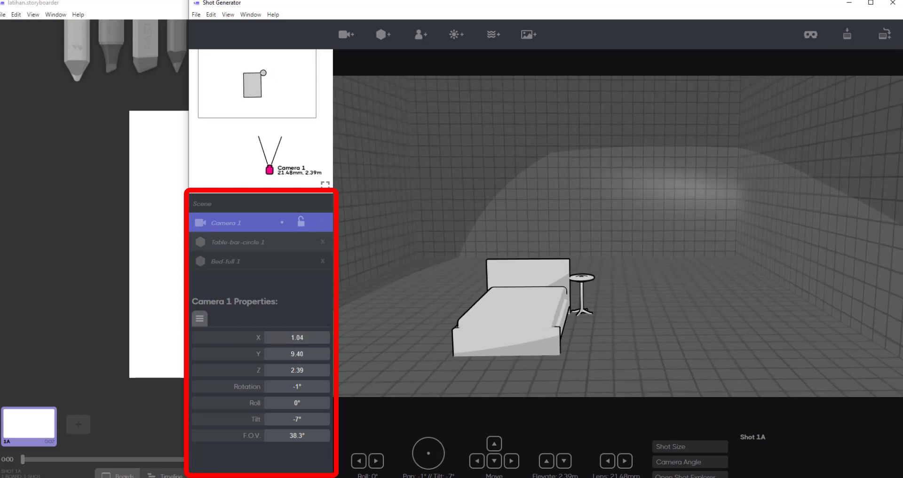
# - Shift the round bar table slightly away from the bed by setting its X position to 0.62
pyautogui.click(589, 280)
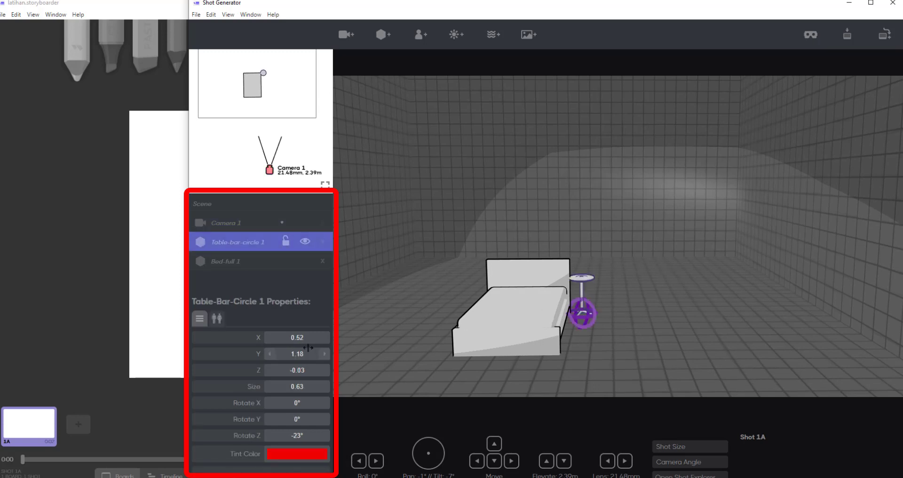
pyautogui.moveTo(307, 339); pyautogui.dragTo(312, 340)
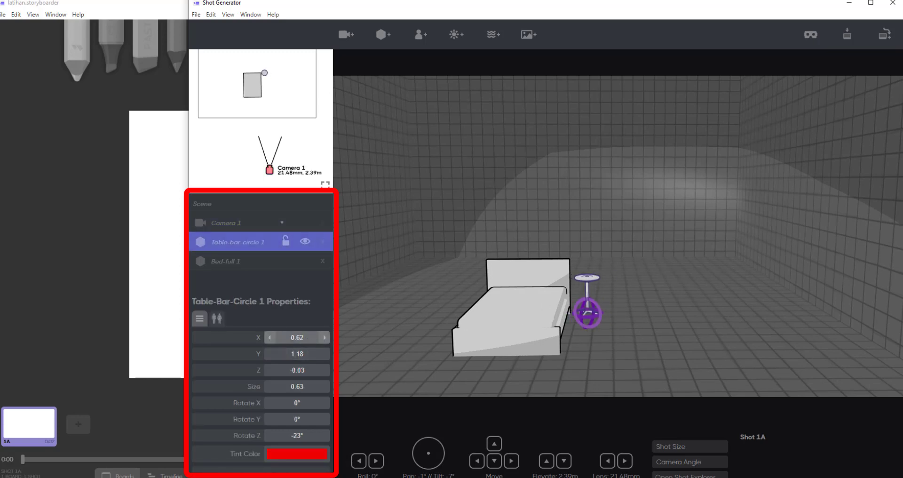
pyautogui.click(216, 319)
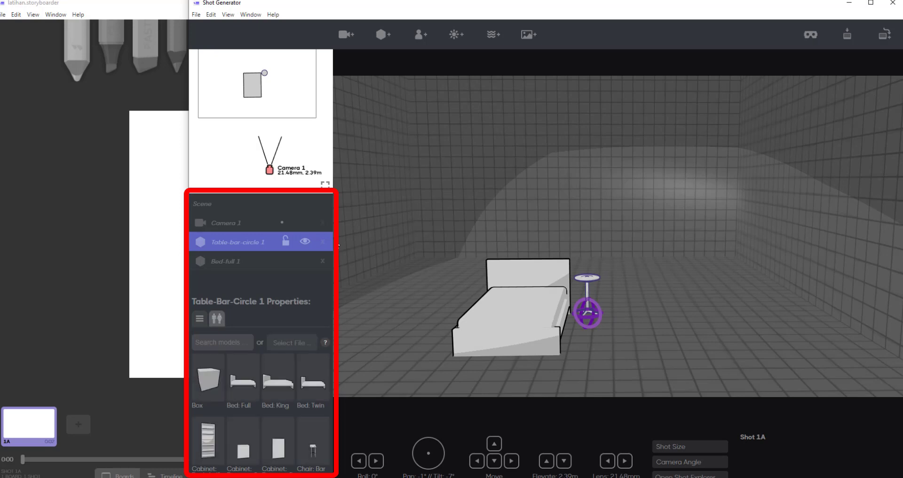
# - Add another object to the scene and change its model to the closed Door: Double
pyautogui.click(388, 34)
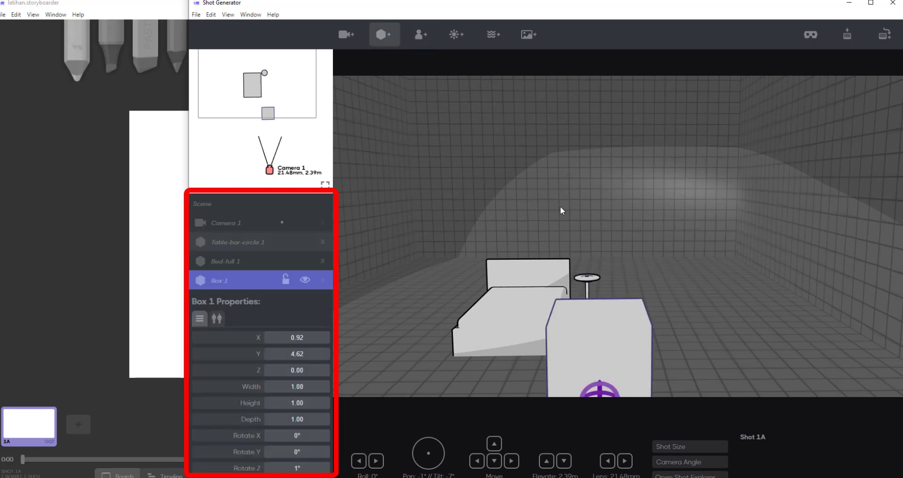
pyautogui.click(217, 318)
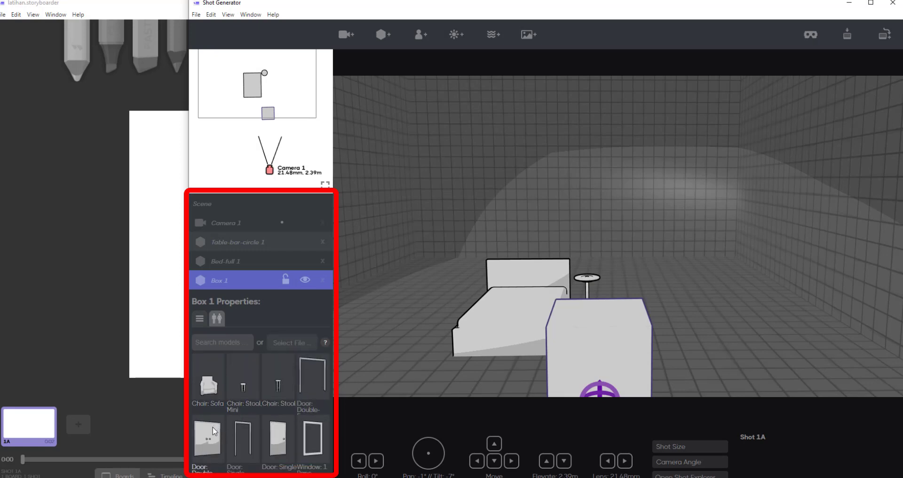
pyautogui.click(214, 431)
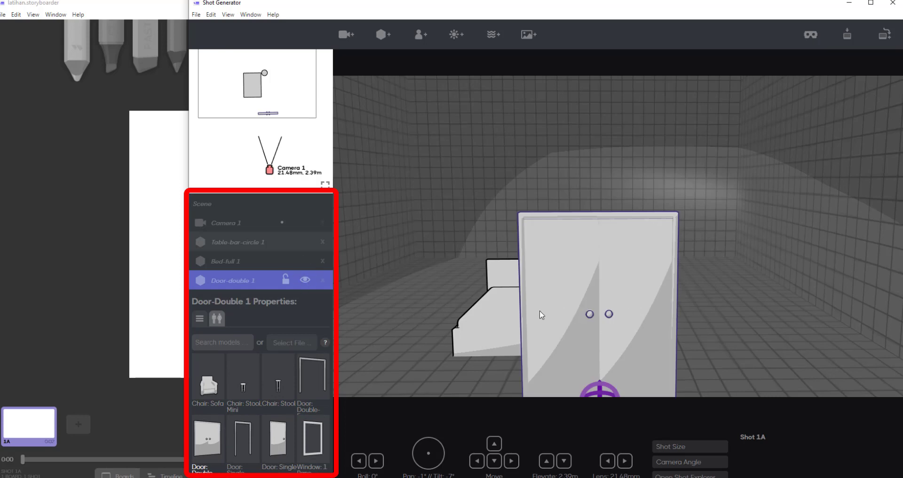
# - Move the double door back into the room so it stands to the right of the round table, then deselect it
pyautogui.click(200, 319)
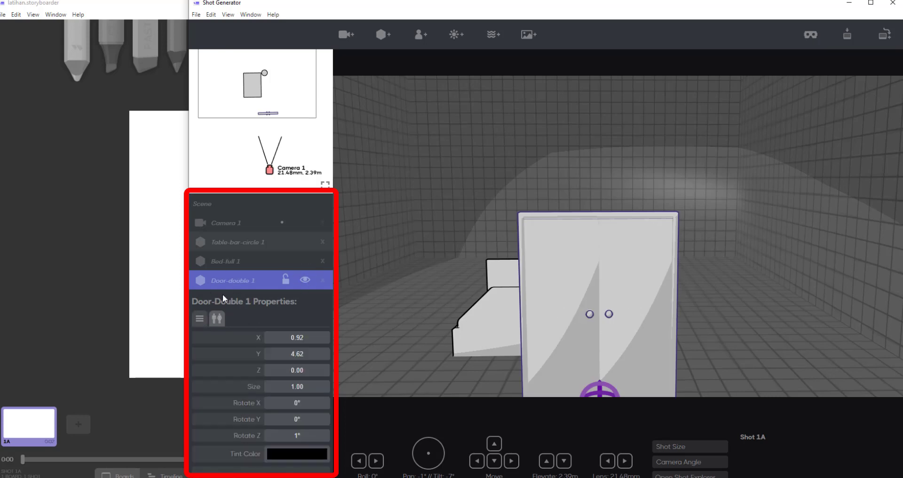
pyautogui.moveTo(297, 337); pyautogui.dragTo(341, 337)
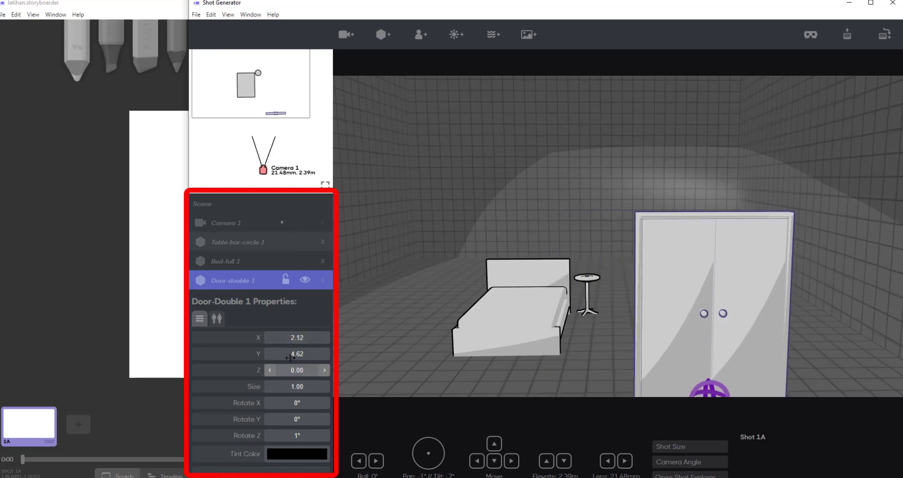
pyautogui.moveTo(292, 354); pyautogui.dragTo(301, 337)
pyautogui.click(624, 154)
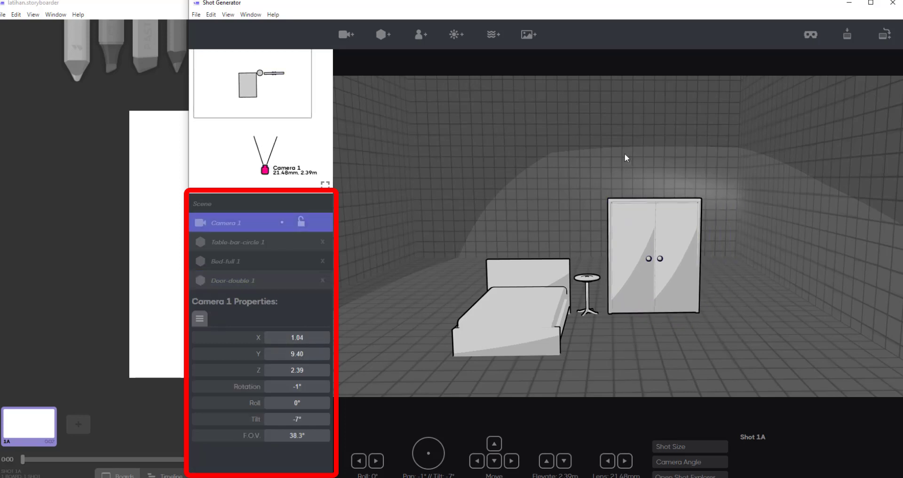
# - Add a male character in front of the double door with the Point Relaxed hand pose, nudged slightly to the right
pyautogui.click(423, 35)
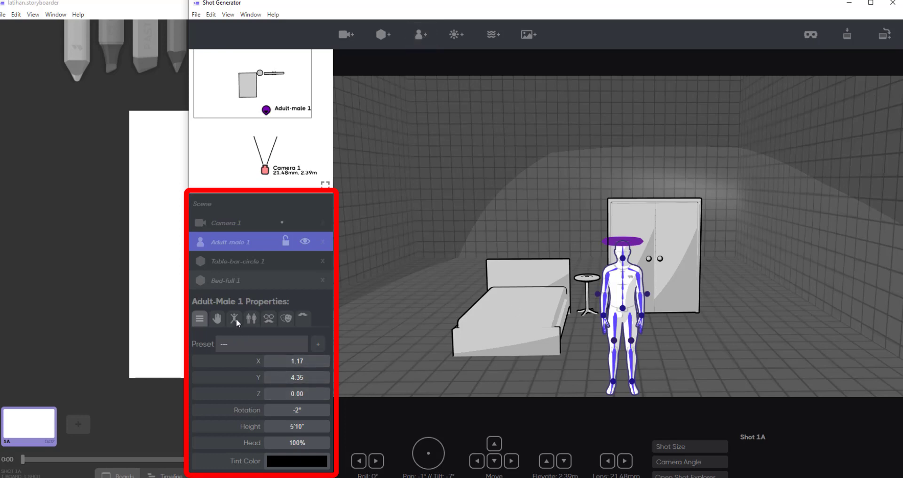
pyautogui.click(214, 319)
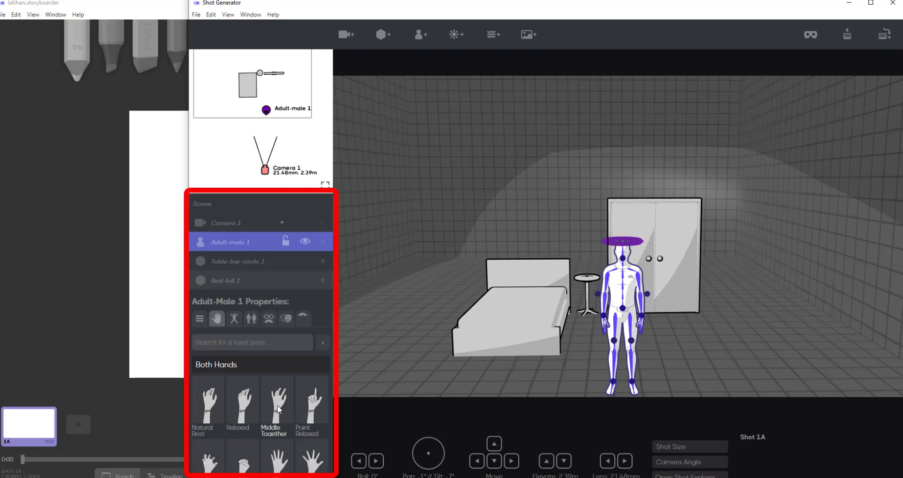
pyautogui.click(277, 405)
pyautogui.click(310, 405)
pyautogui.scroll(-3, 311, 451)
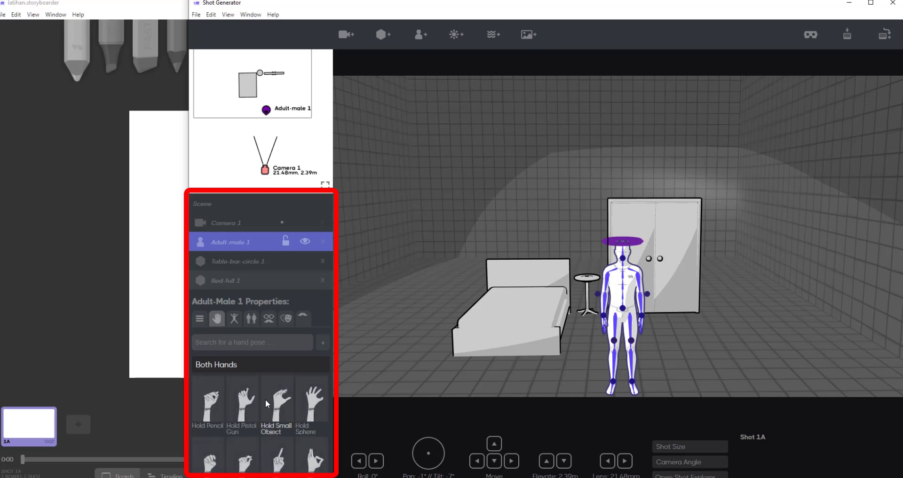
pyautogui.scroll(-3, 315, 409)
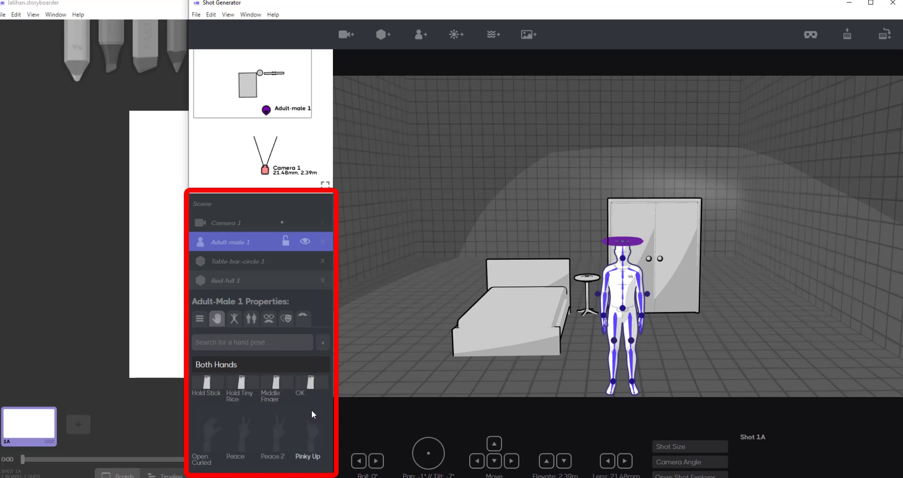
pyautogui.scroll(1, 312, 410)
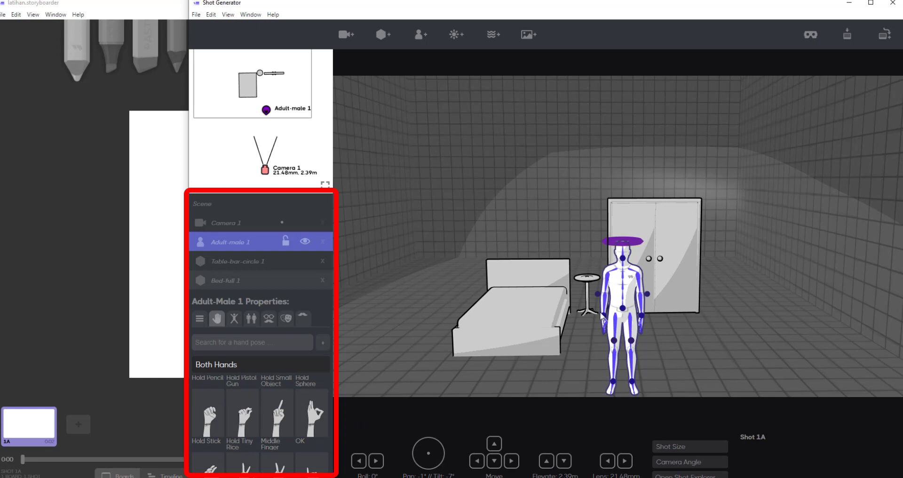
pyautogui.moveTo(603, 317)
pyautogui.mouseDown()
pyautogui.moveTo(594, 316)
pyautogui.moveTo(610, 314)
pyautogui.mouseUp()
# - Try the action 1, Aim a shotgun, aim gun, Anxious arm grab and Air Kiss body poses on the character
pyautogui.click(237, 319)
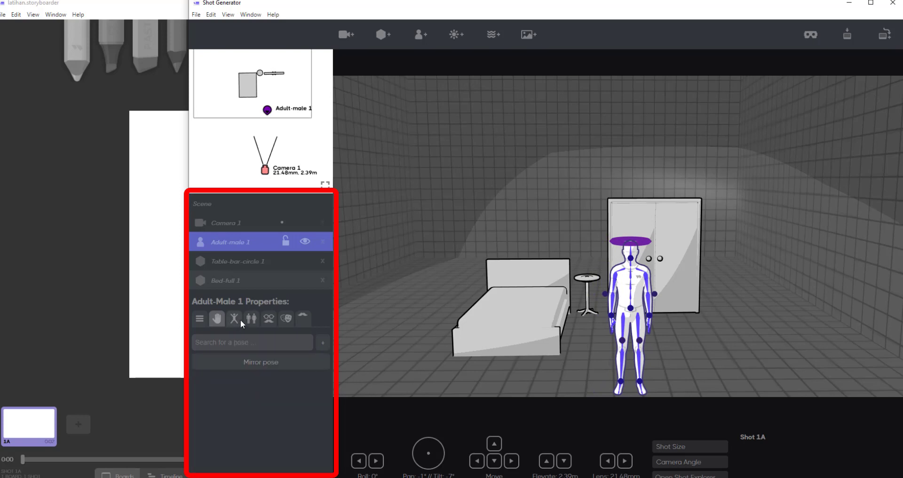
pyautogui.click(245, 405)
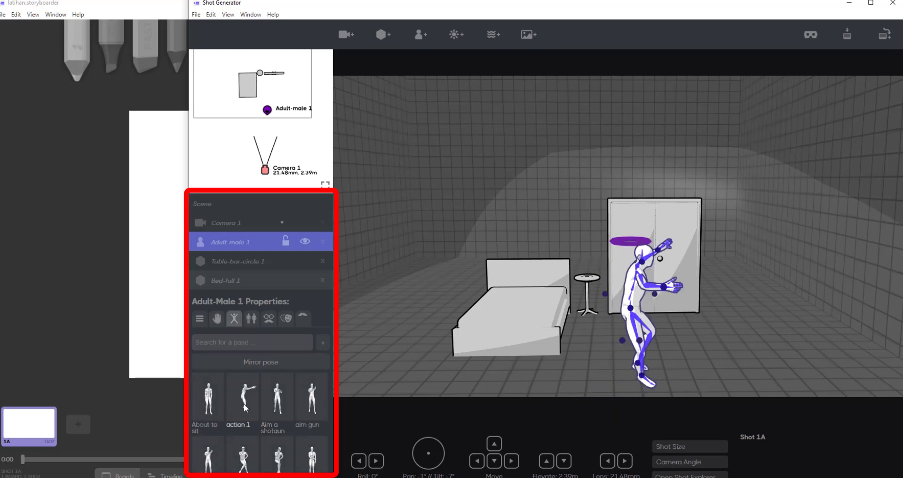
pyautogui.click(289, 405)
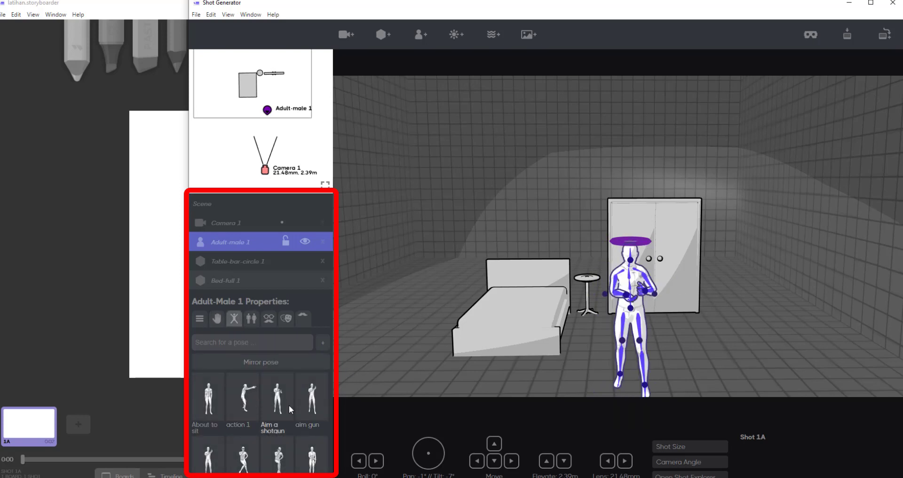
pyautogui.click(315, 401)
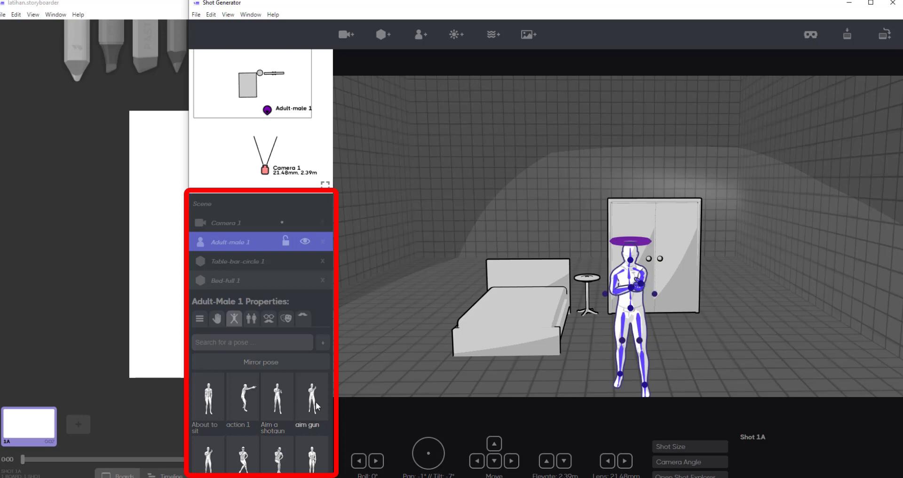
pyautogui.click(299, 449)
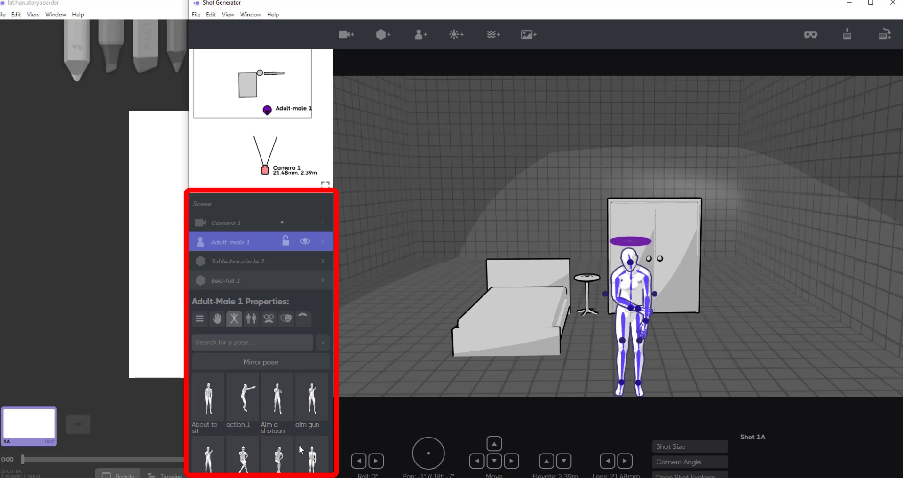
pyautogui.click(232, 456)
pyautogui.scroll(-2, 264, 445)
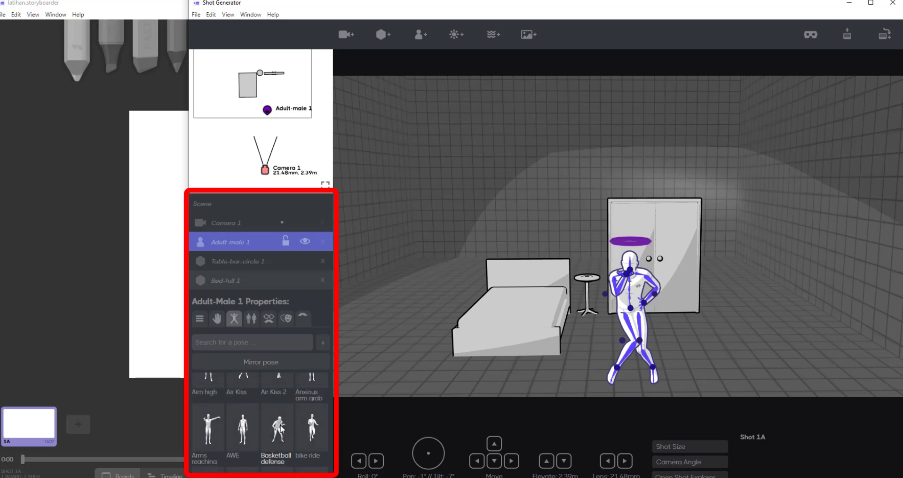
# - Try broad stand and several other body poses on the character, finishing with the seated convincing pose
pyautogui.click(313, 402)
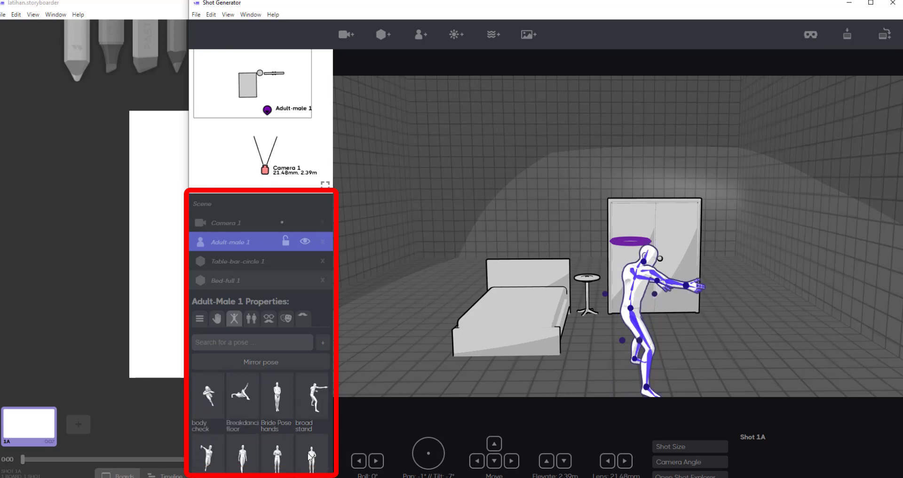
pyautogui.click(309, 456)
pyautogui.click(278, 455)
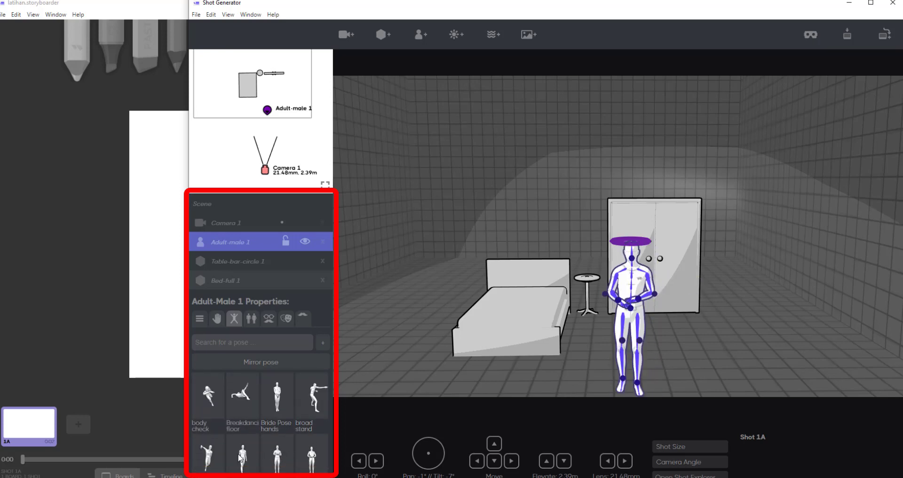
pyautogui.click(215, 453)
pyautogui.click(236, 454)
pyautogui.scroll(-5, 265, 448)
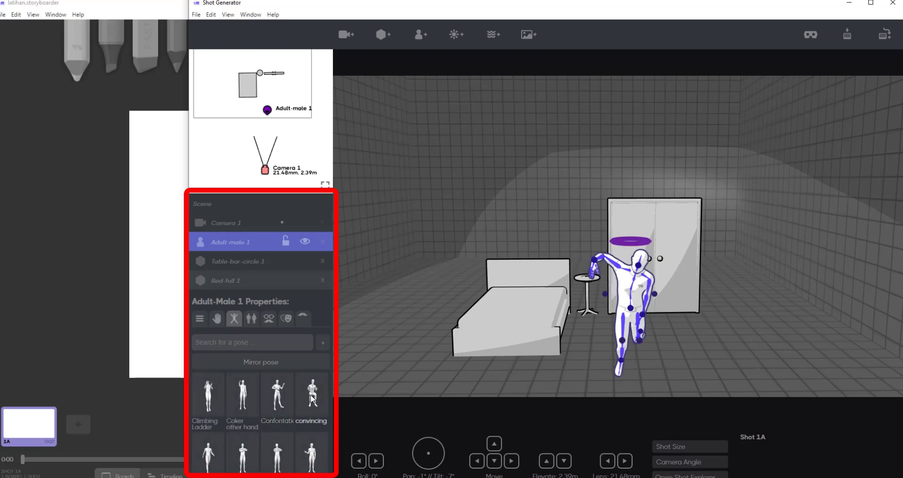
pyautogui.click(310, 398)
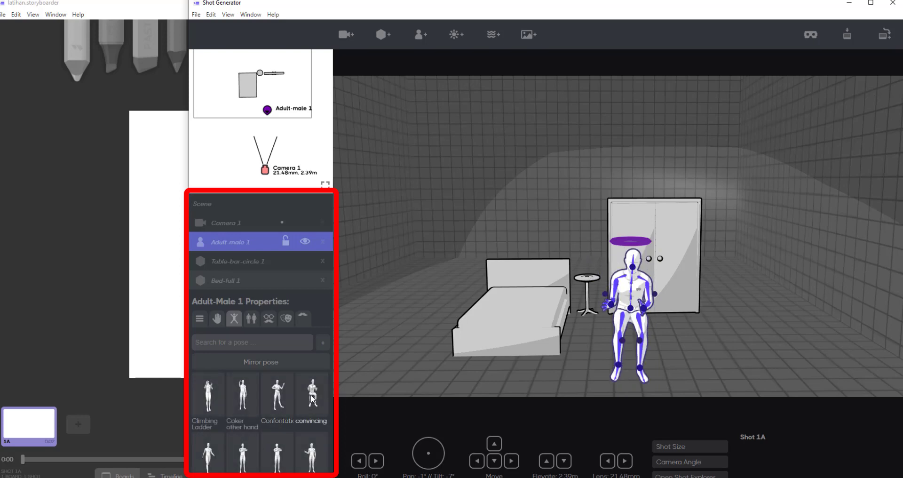
# - Add another object to the scene and change its model to Chair: Box
pyautogui.click(388, 33)
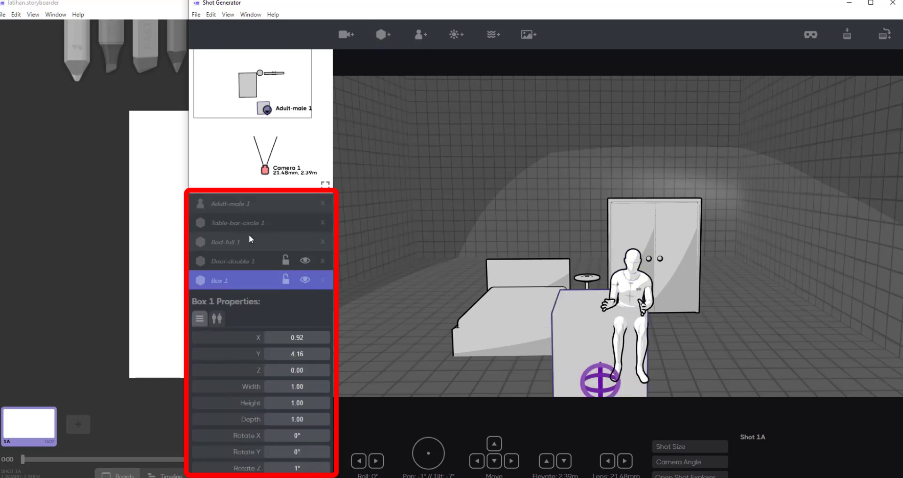
pyautogui.click(217, 319)
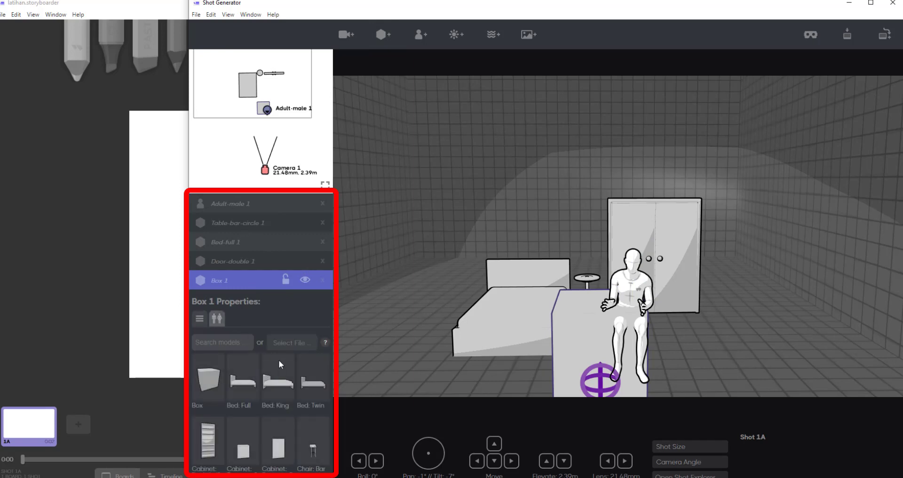
pyautogui.scroll(-3, 319, 437)
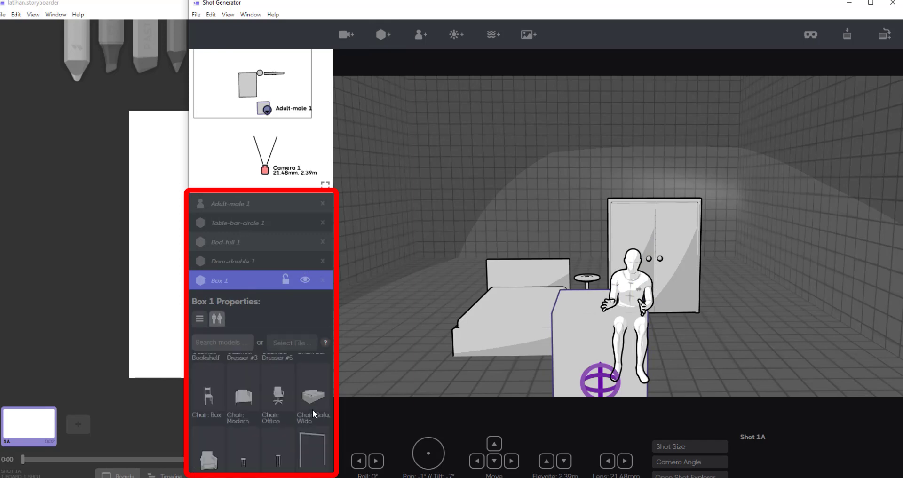
pyautogui.scroll(1, 312, 409)
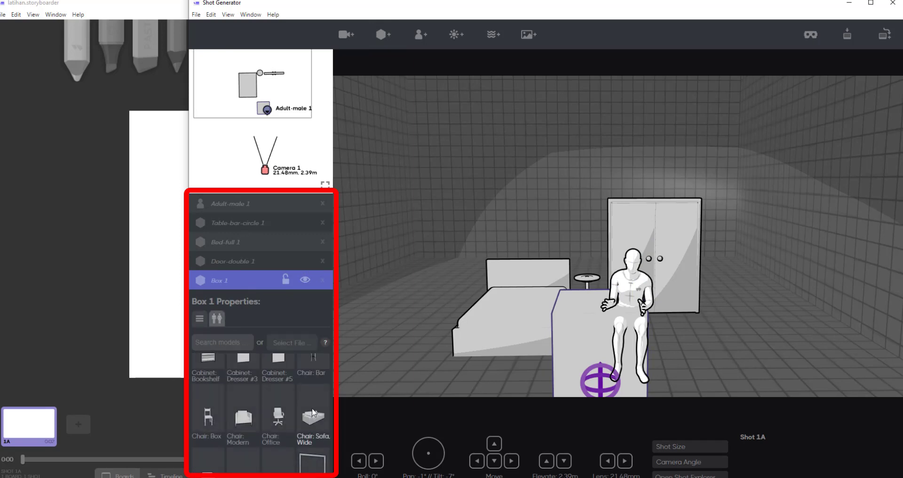
pyautogui.click(216, 405)
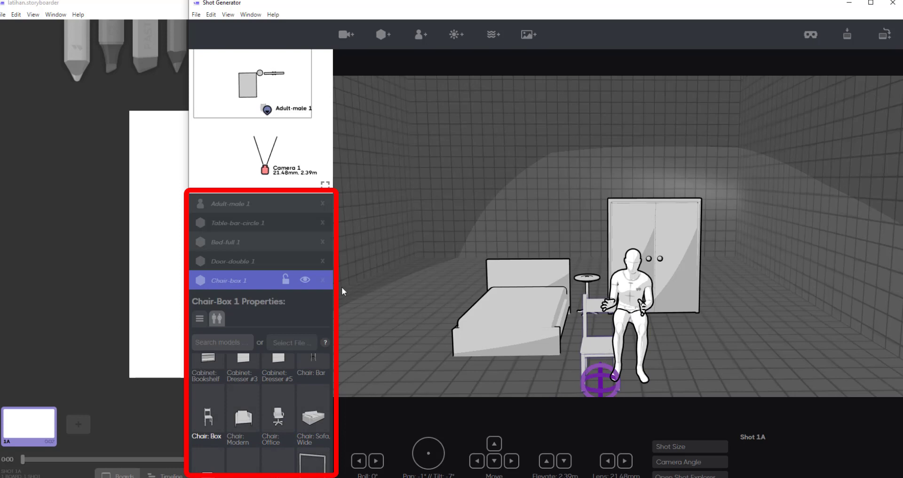
# - Place the box chair behind the seated character at X 1.32, Y 3.86 and set its size to 1.30
pyautogui.click(201, 320)
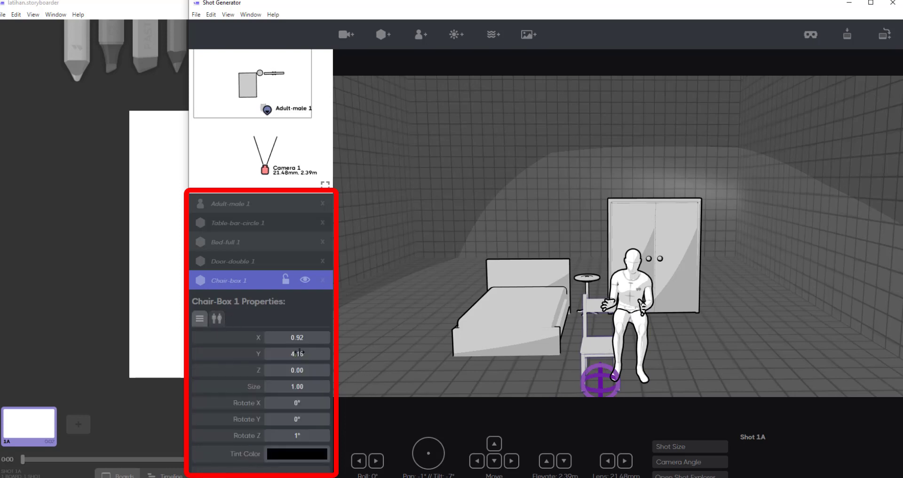
pyautogui.moveTo(297, 354); pyautogui.dragTo(311, 338)
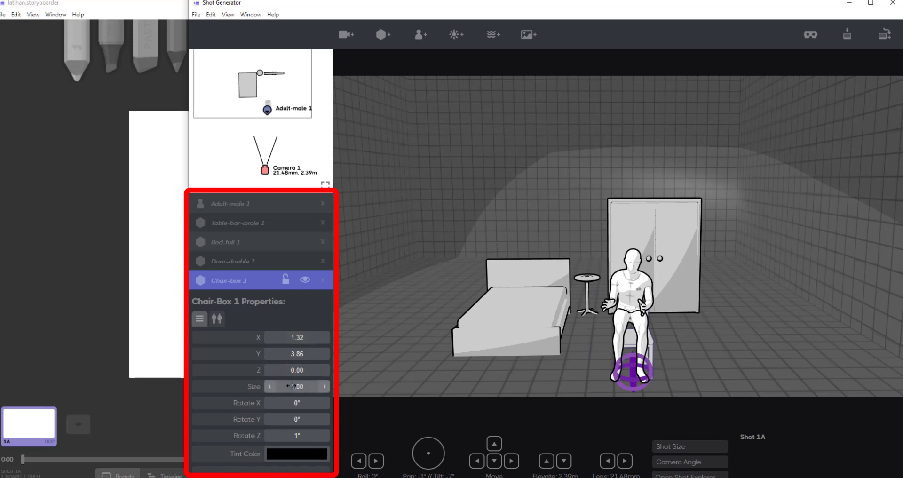
pyautogui.moveTo(297, 386)
pyautogui.mouseDown()
pyautogui.moveTo(330, 386)
pyautogui.moveTo(311, 387)
pyautogui.mouseUp()
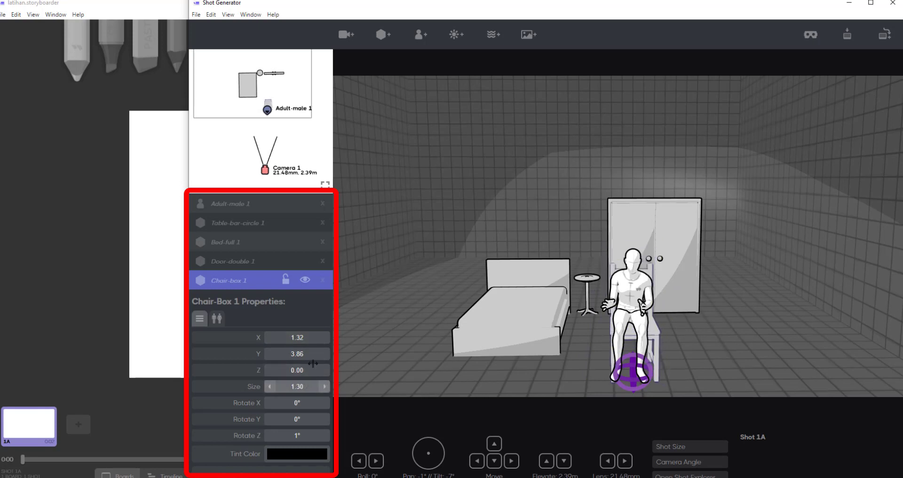
# - Try the chair at Y 3.66 with Z lowered to -0.40, and return it to Y 3.86 and Z 0.00
pyautogui.moveTo(309, 354); pyautogui.dragTo(284, 371)
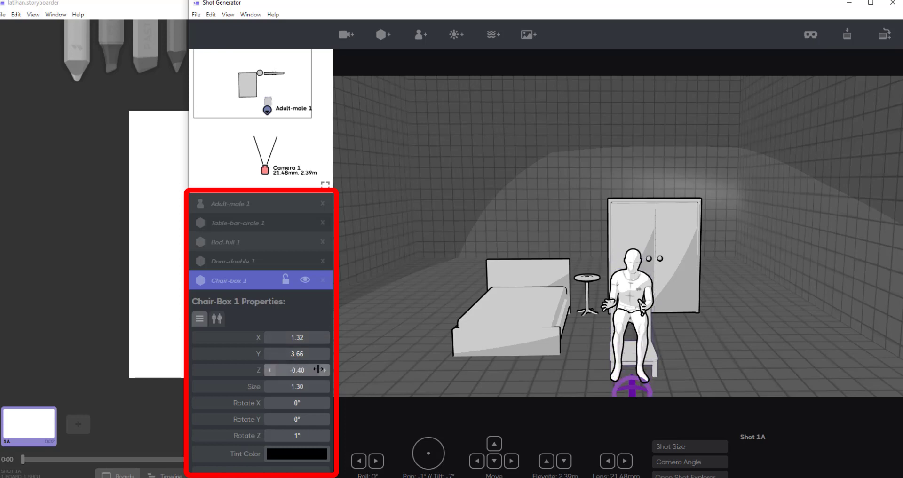
pyautogui.click(325, 369)
pyautogui.click(324, 369)
pyautogui.click(325, 370)
pyautogui.click(325, 370)
pyautogui.click(324, 370)
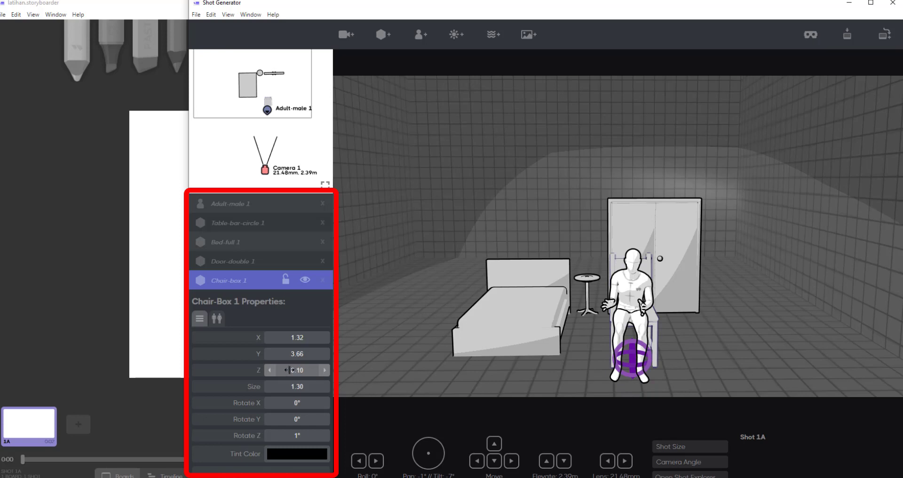
pyautogui.click(272, 370)
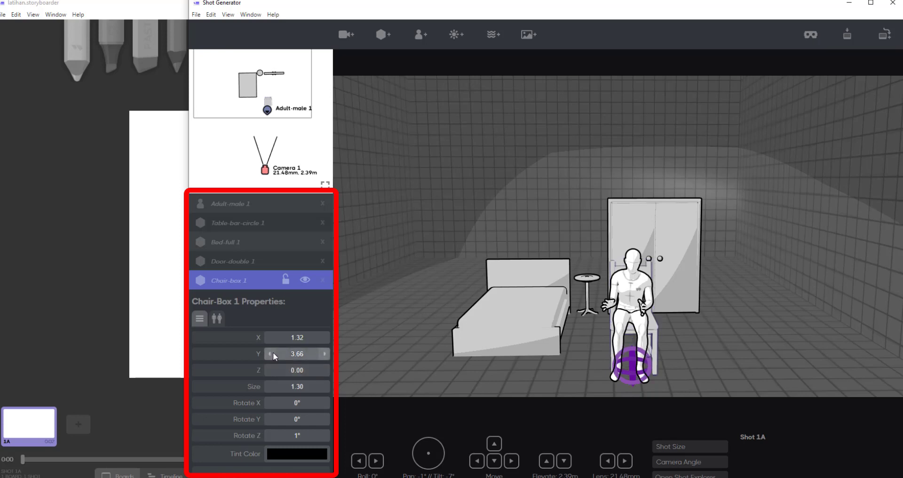
pyautogui.click(273, 351)
pyautogui.click(325, 353)
pyautogui.click(326, 354)
pyautogui.click(325, 354)
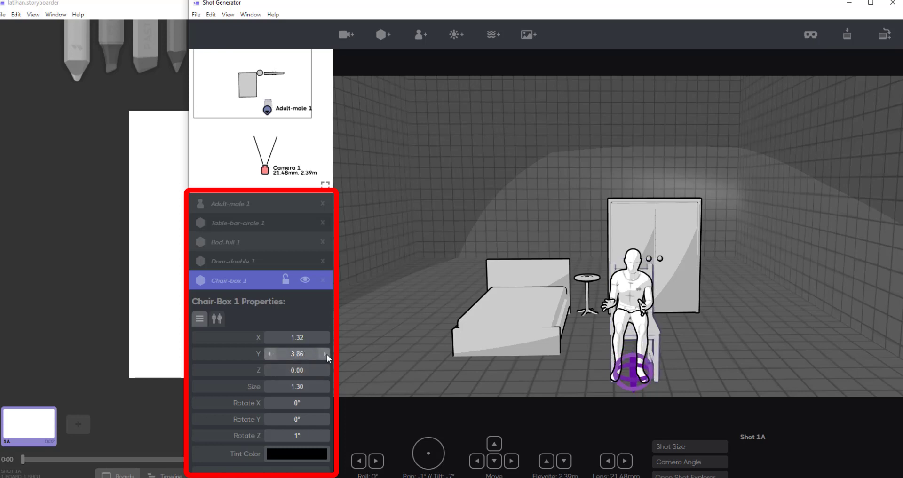
# - Test the chair's sideways placement under the character and set its X position to 1.42
pyautogui.click(325, 338)
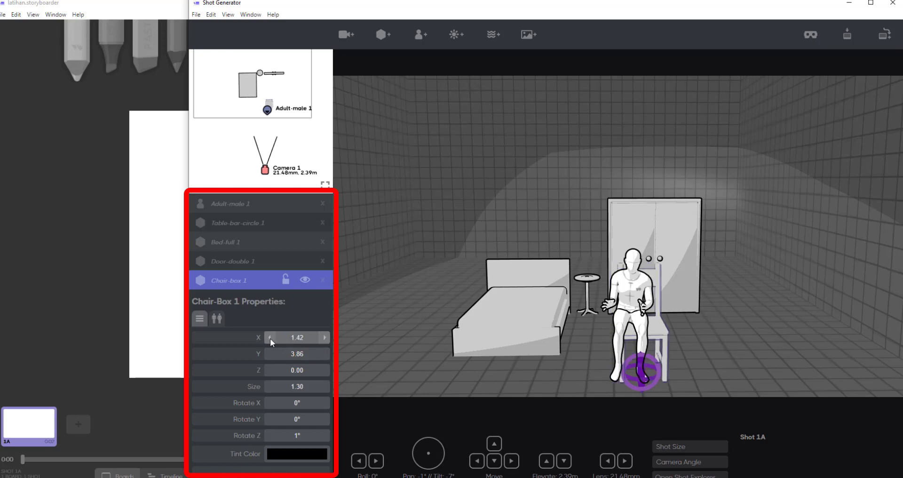
pyautogui.click(270, 338)
pyautogui.click(270, 337)
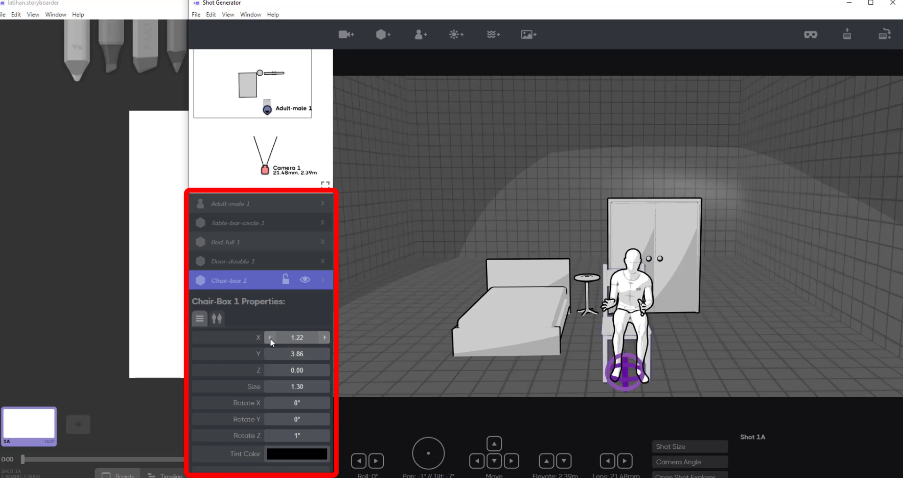
pyautogui.click(326, 337)
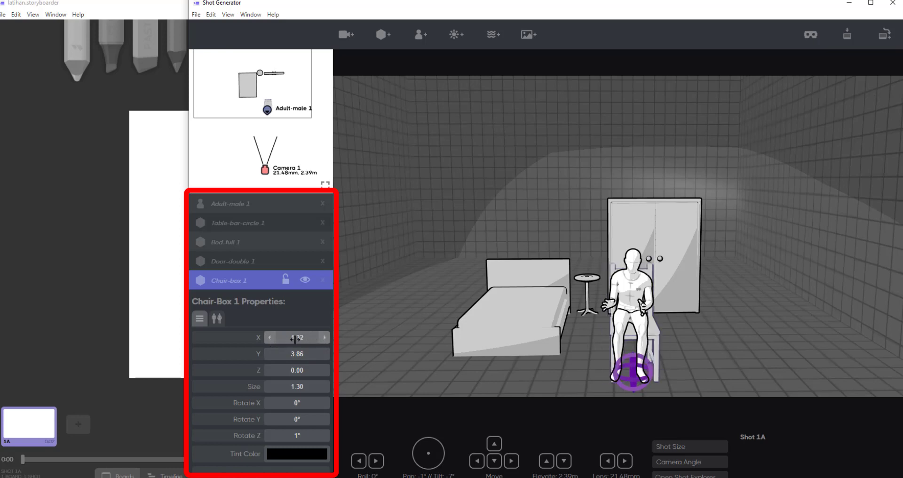
pyautogui.moveTo(295, 339); pyautogui.dragTo(297, 339)
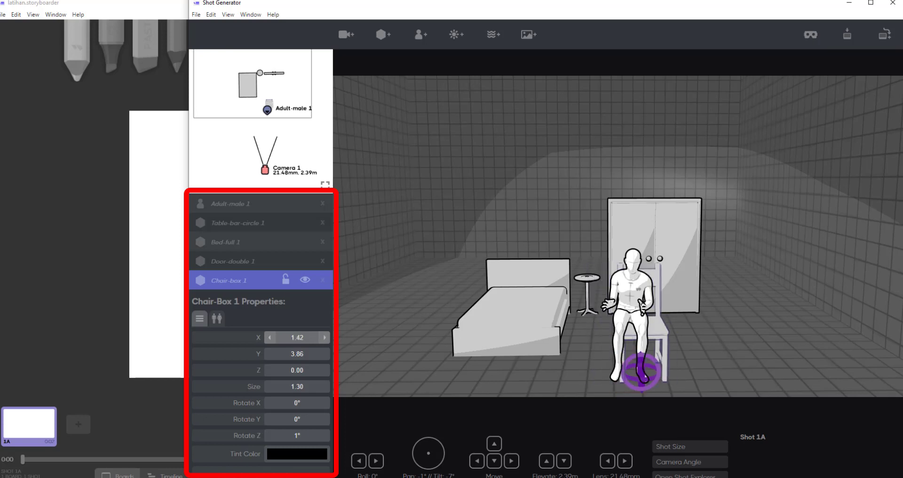
# - Align the seated character with the chair by setting the character's X position to 1.36, and select the chair again
pyautogui.click(642, 291)
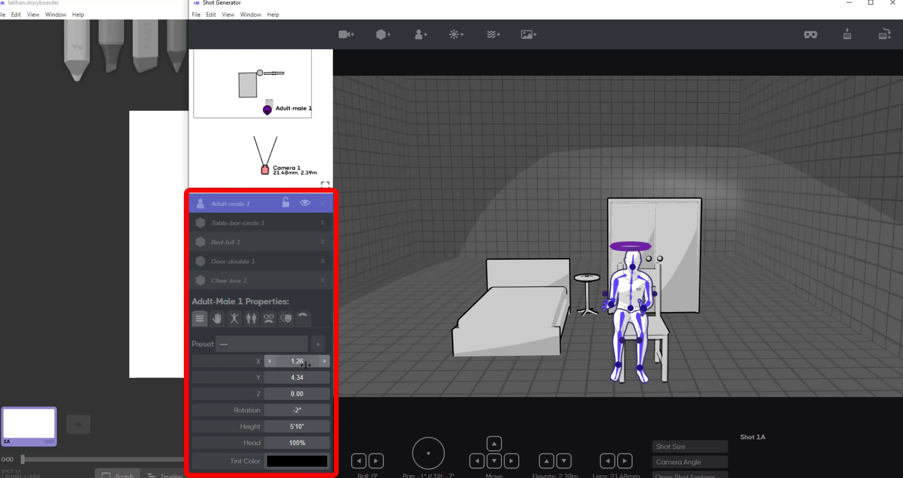
pyautogui.click(326, 361)
pyautogui.click(326, 361)
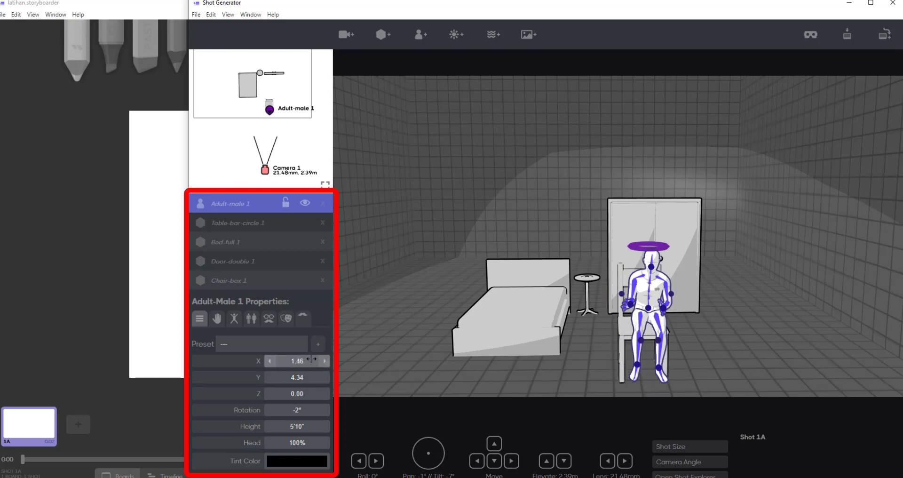
pyautogui.click(269, 361)
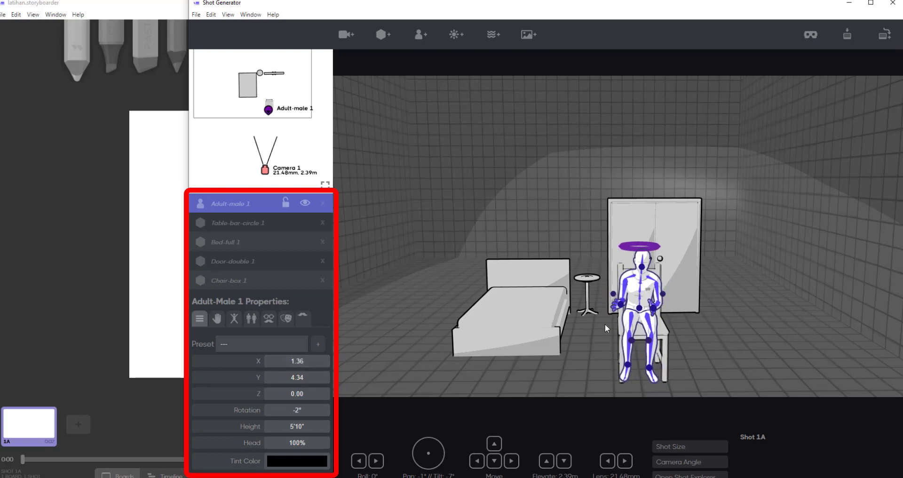
pyautogui.click(664, 330)
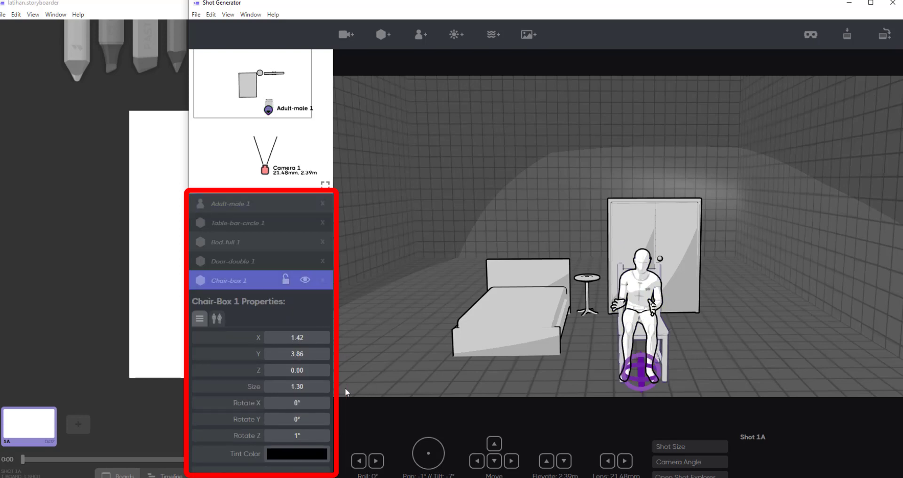
# - Set the box chair's size to 1.20 and raise it to Z 0.10 beneath the seated character
pyautogui.click(270, 386)
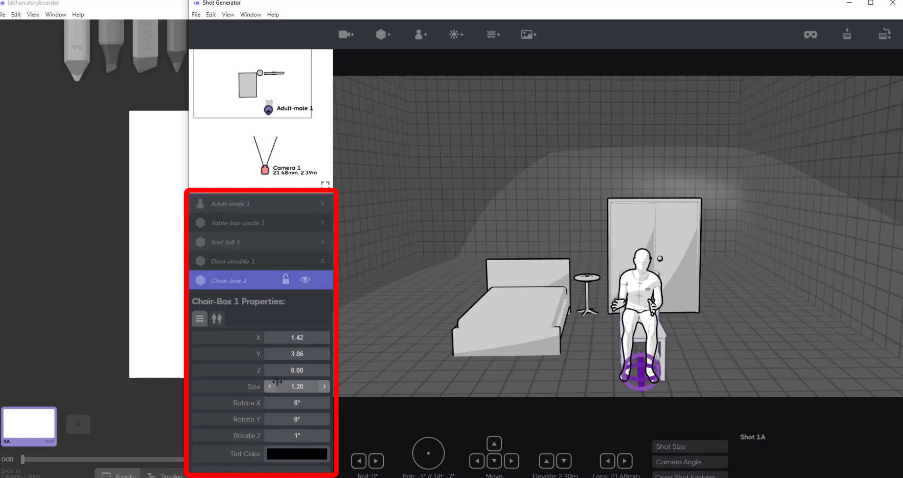
pyautogui.click(326, 370)
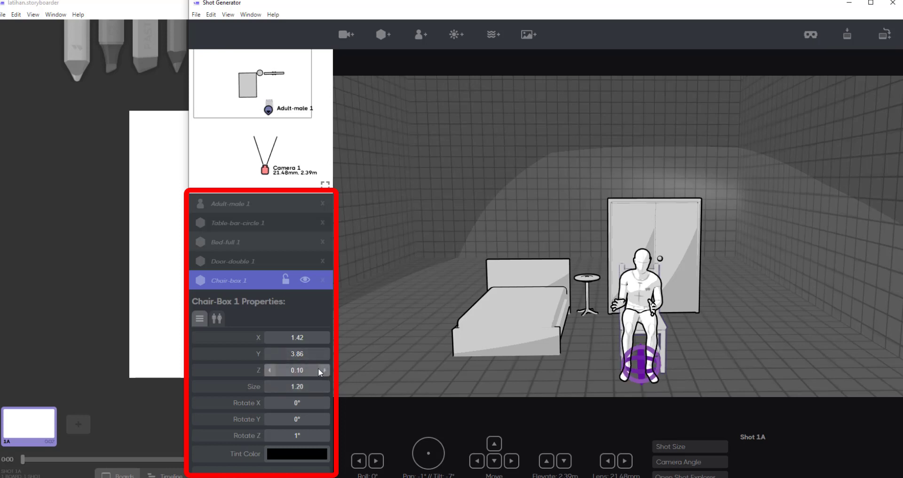
pyautogui.click(602, 354)
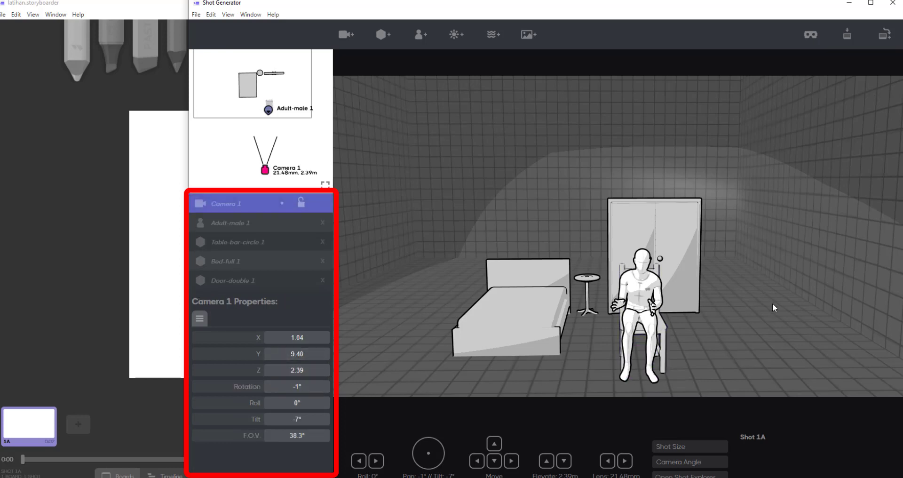
# - Attach the glasses and the moustache to the seated character
pyautogui.click(643, 303)
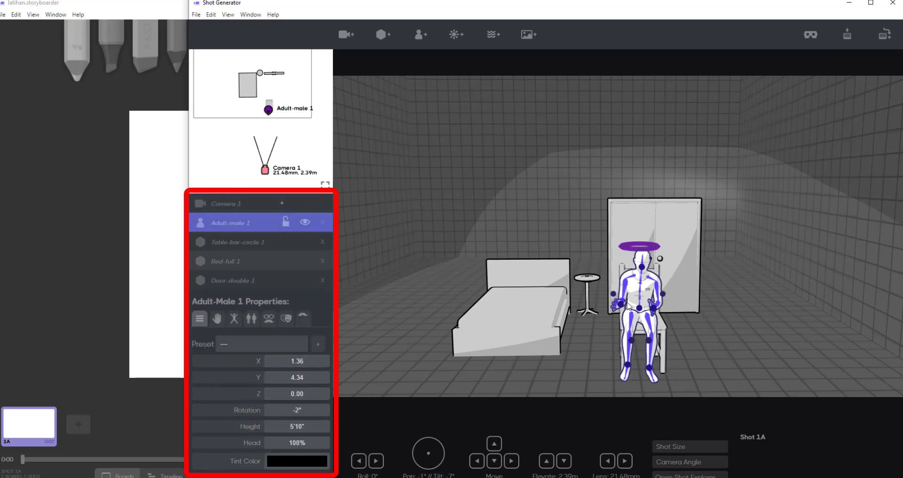
pyautogui.click(269, 322)
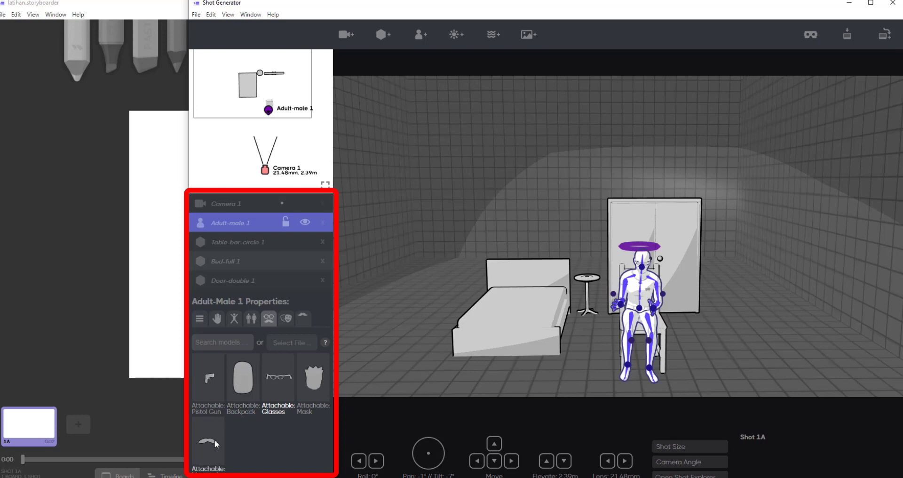
# - Frame the room more closely by setting the camera's lens to 31.33 mm and its elevation to 1.96 m
pyautogui.scroll(5, 715, 316)
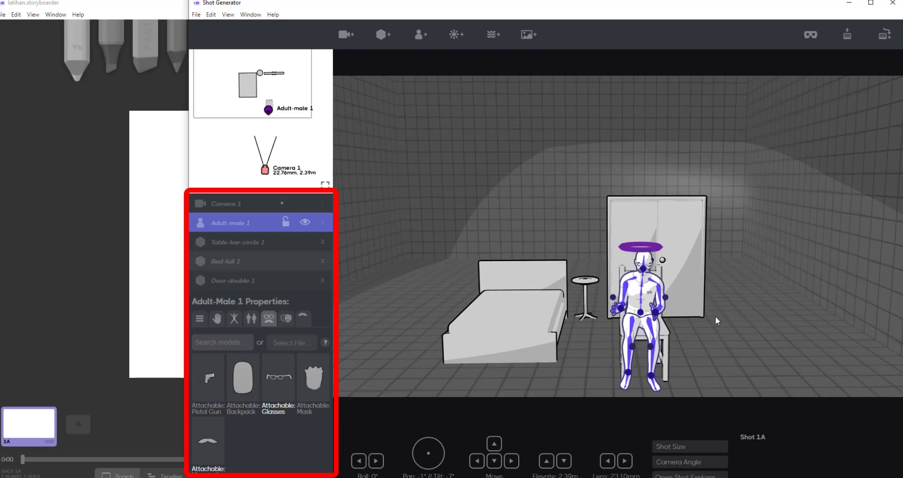
pyautogui.moveTo(705, 321); pyautogui.dragTo(697, 366, button='middle')
pyautogui.scroll(1, 716, 321)
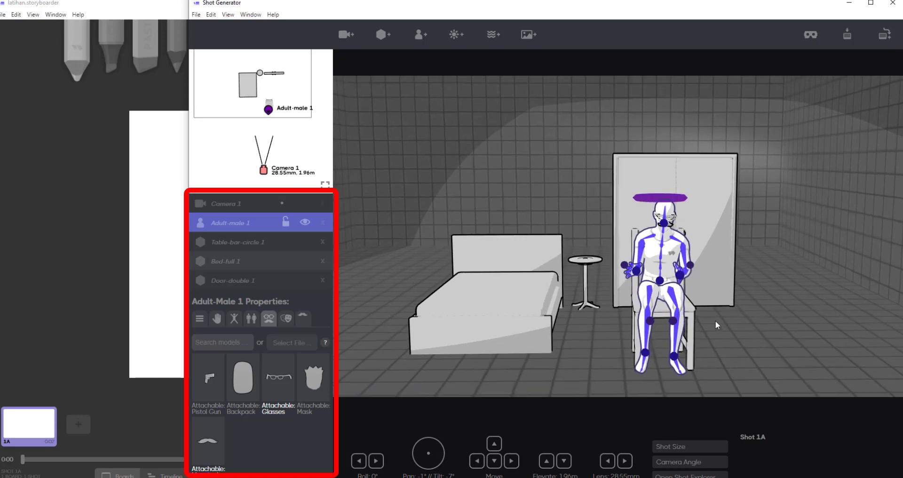
pyautogui.scroll(2, 715, 321)
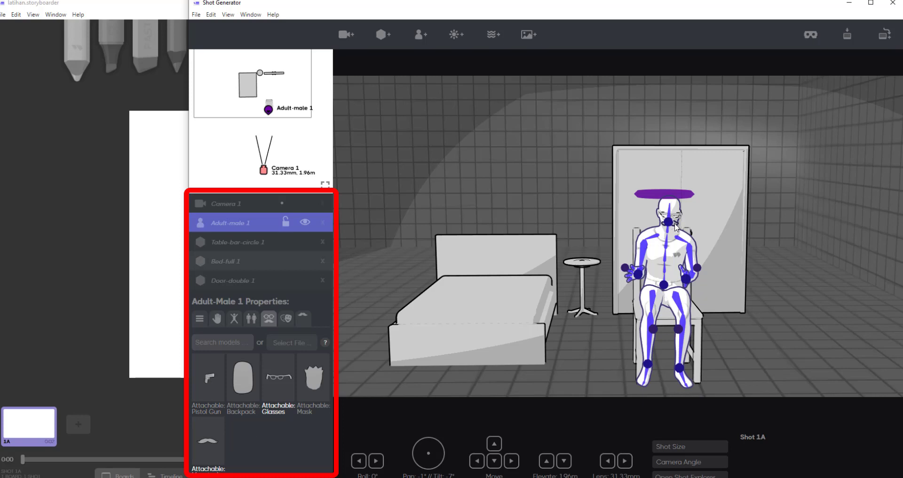
# - Try deleting the seated character from the scene, and undo the deletion
pyautogui.press('Delete')
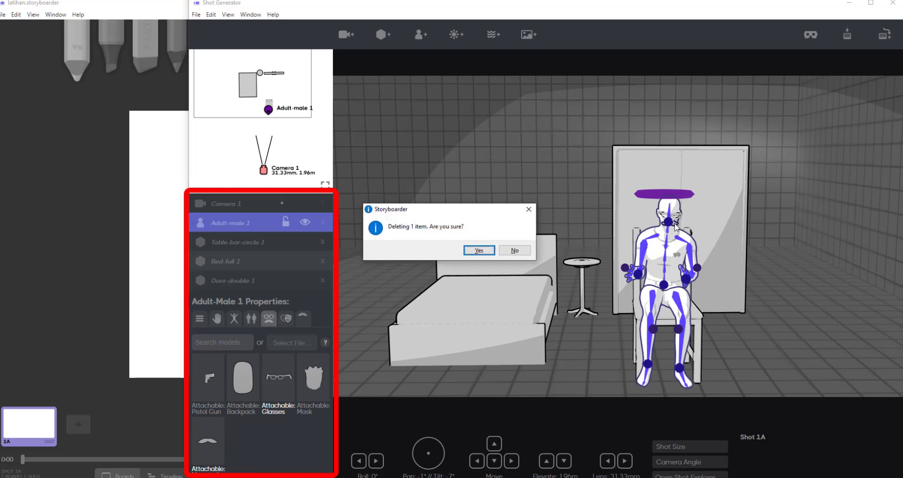
pyautogui.click(478, 250)
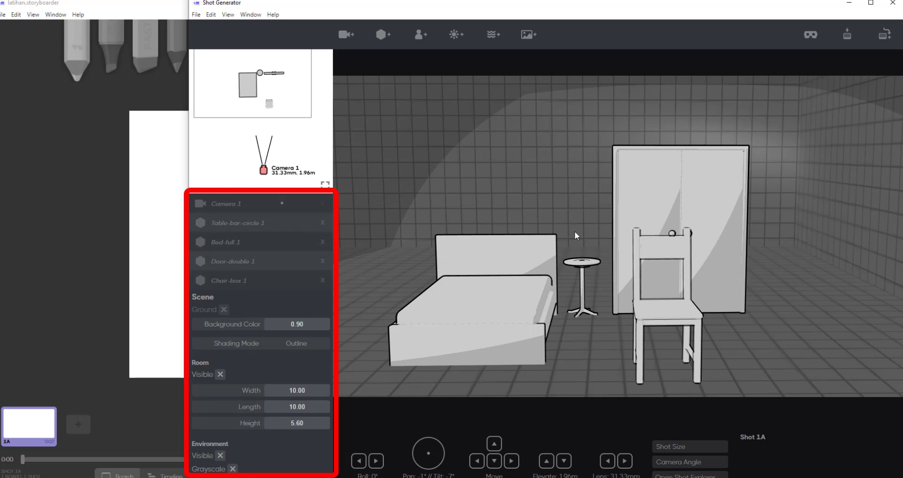
pyautogui.hotkey('ctrl', 'z')
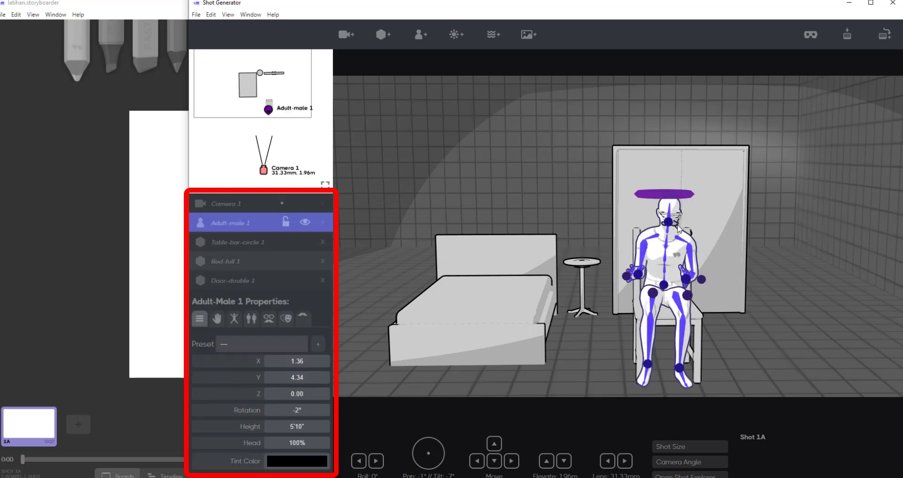
# - Attach two more moustaches to the seated character's head and check the list of attached items
pyautogui.click(678, 227)
pyautogui.click(675, 230)
pyautogui.click(275, 320)
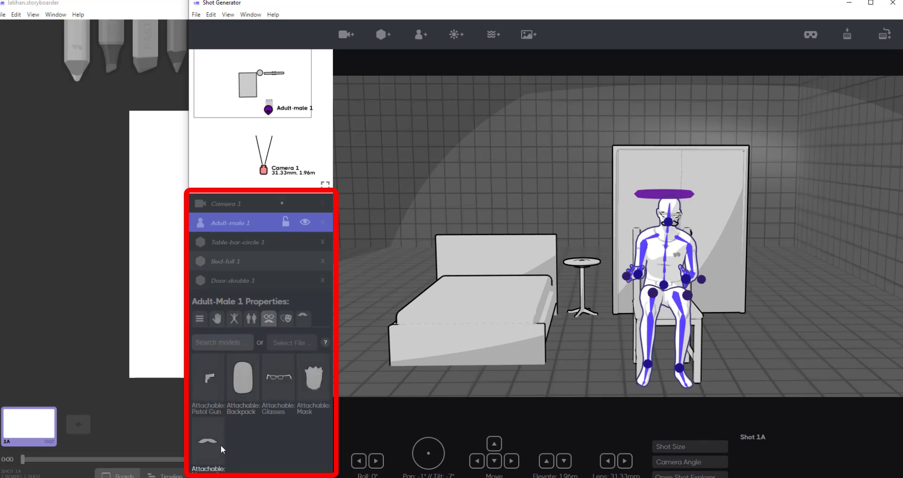
pyautogui.scroll(-3, 221, 445)
pyautogui.scroll(3, 264, 464)
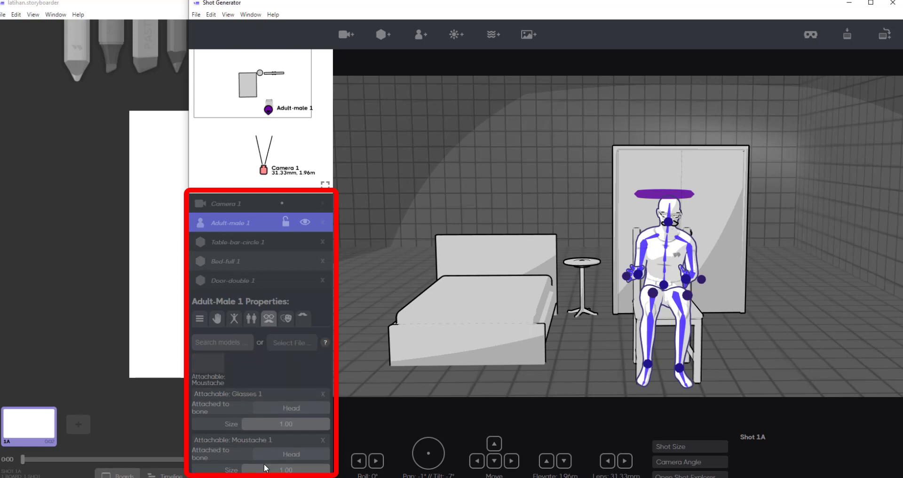
pyautogui.scroll(2, 257, 443)
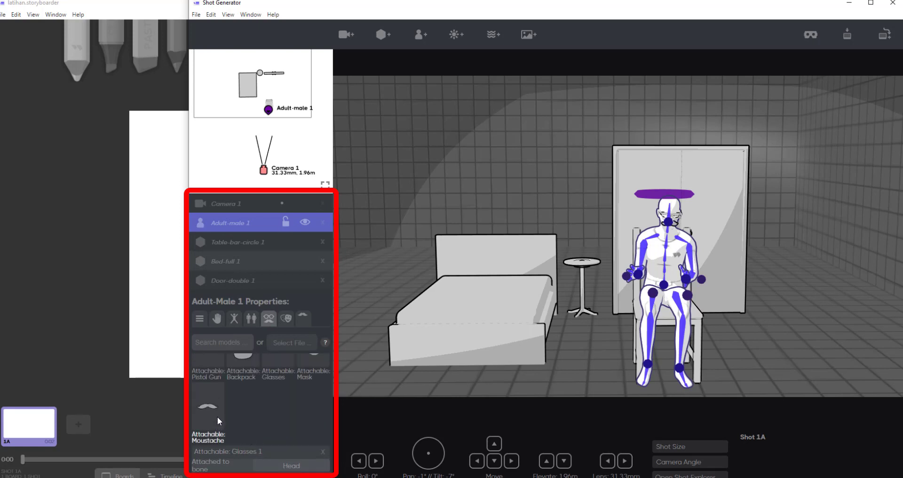
pyautogui.scroll(-3, 312, 448)
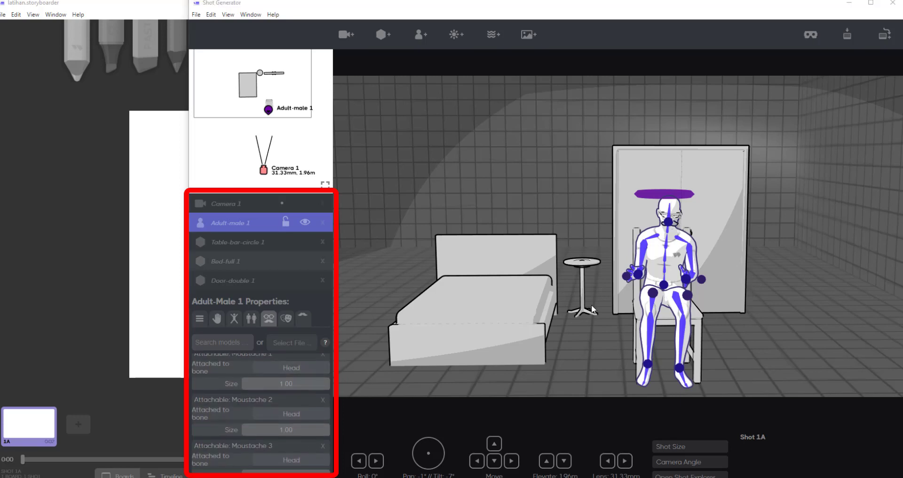
# - Delete the seated character once more and restore it by undoing the deletion
pyautogui.press('Delete')
pyautogui.click(481, 252)
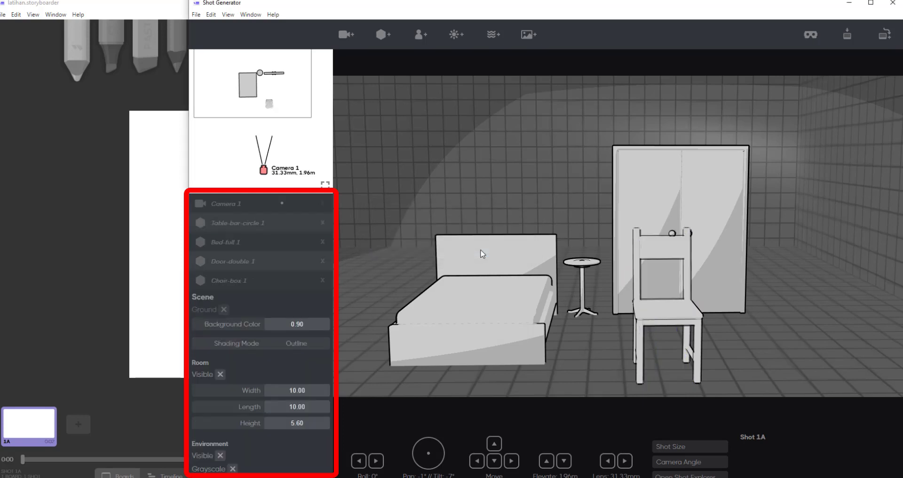
pyautogui.hotkey('ctrl', 'z')
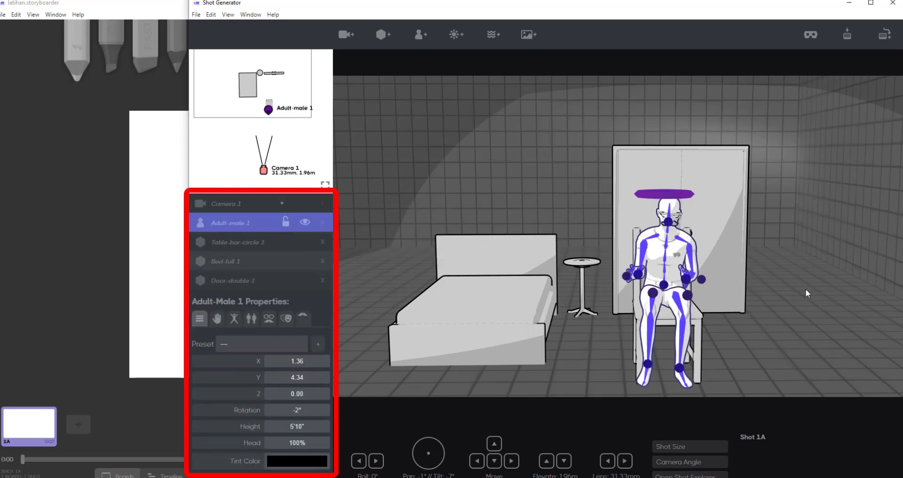
# - Try the Default hair on the seated character and switch it to the Curly hair
pyautogui.click(711, 220)
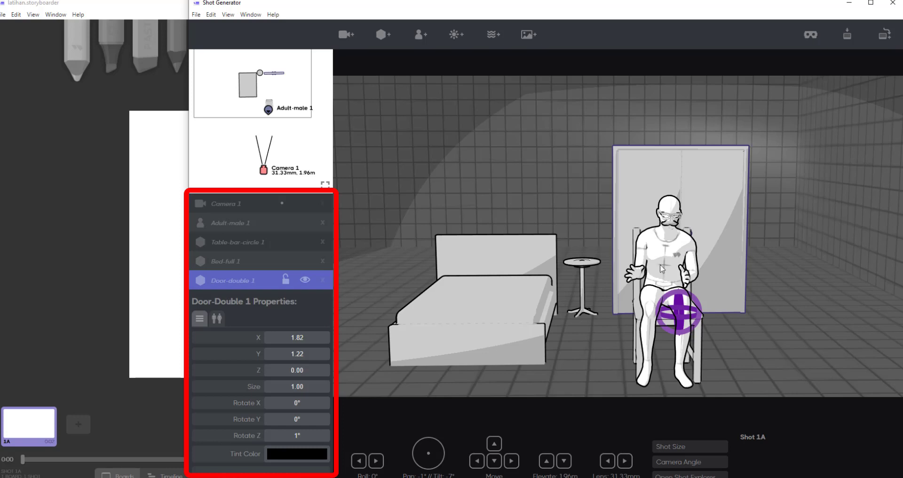
pyautogui.click(674, 264)
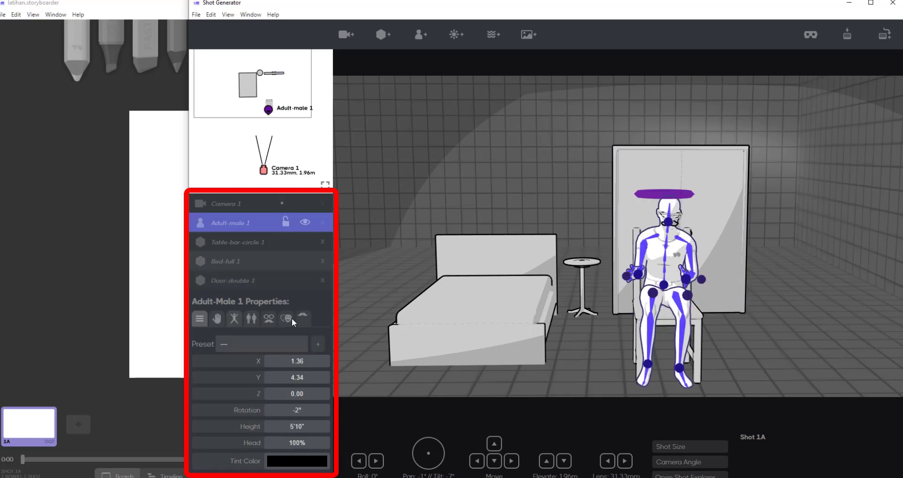
pyautogui.click(304, 317)
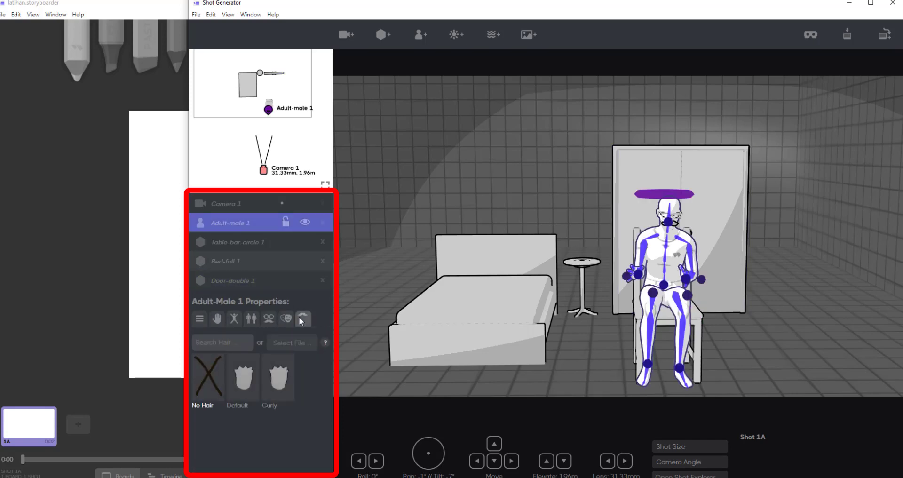
pyautogui.click(243, 381)
pyautogui.click(279, 380)
# - Try the teen, Adult Female, Baby and Child models on the seated character, and return to the Adult Male model
pyautogui.click(290, 320)
pyautogui.click(266, 320)
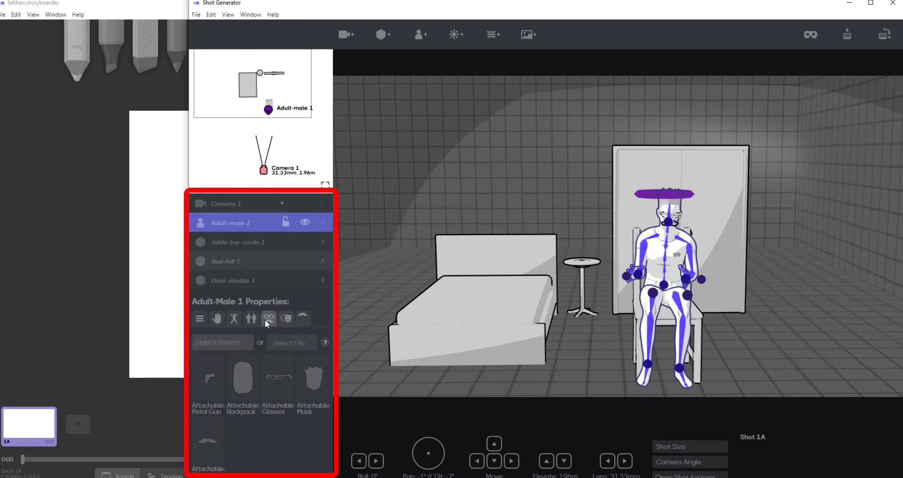
pyautogui.click(256, 320)
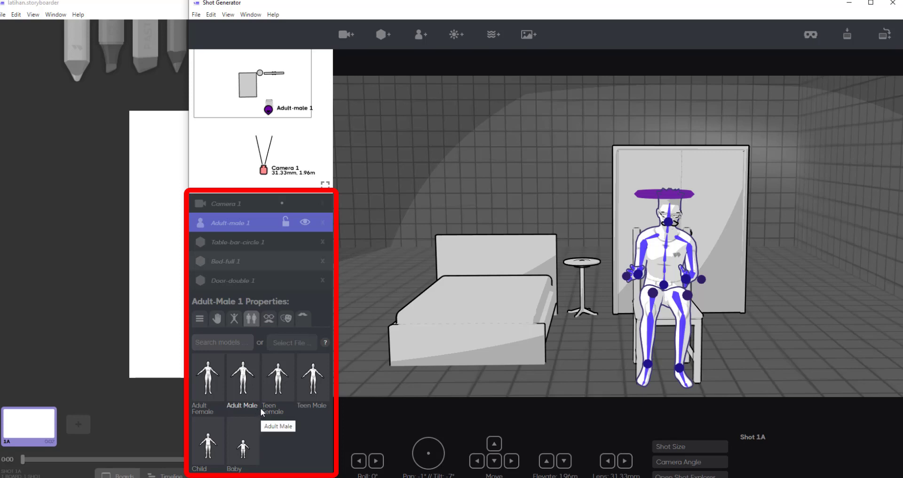
pyautogui.click(321, 391)
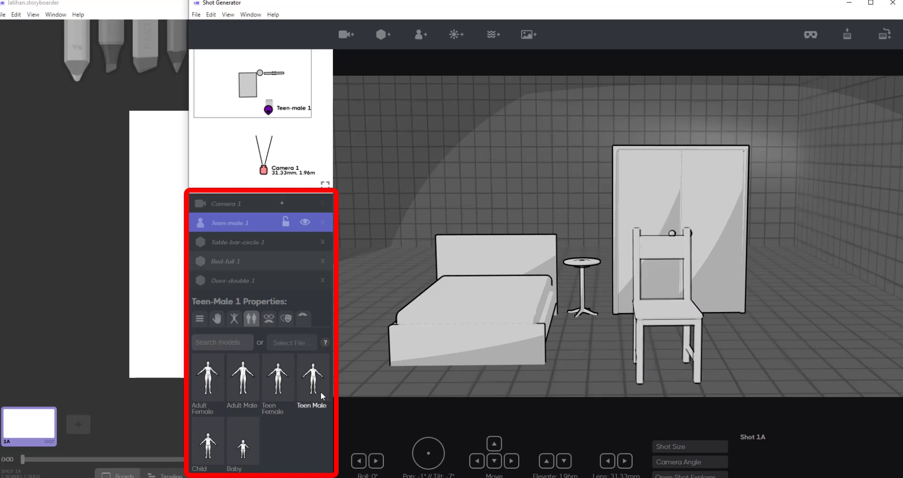
pyautogui.click(287, 386)
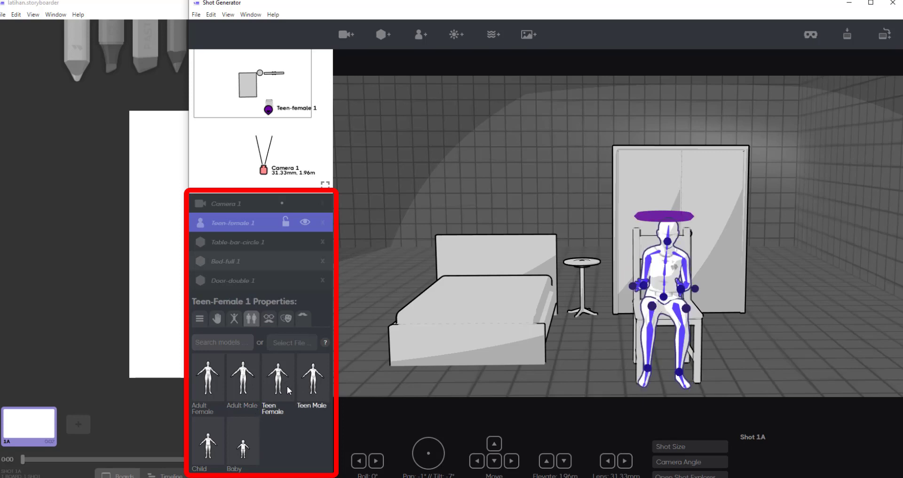
pyautogui.click(238, 388)
pyautogui.click(218, 380)
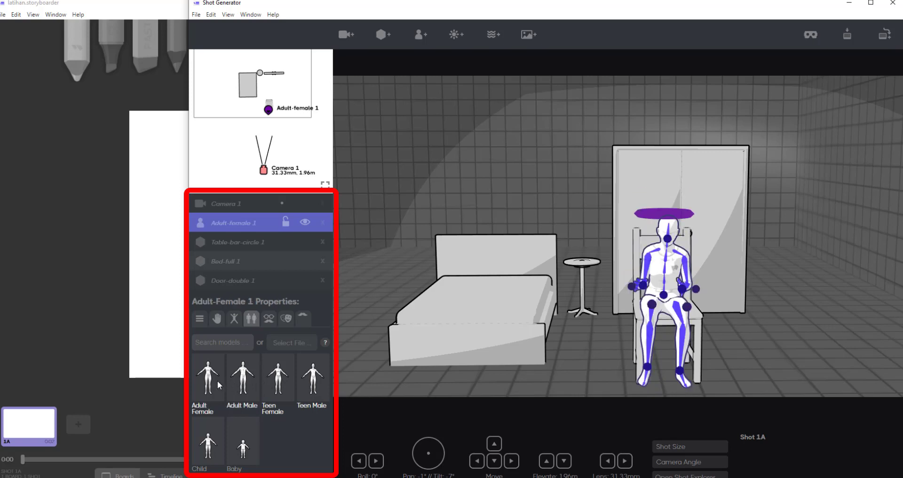
pyautogui.click(244, 445)
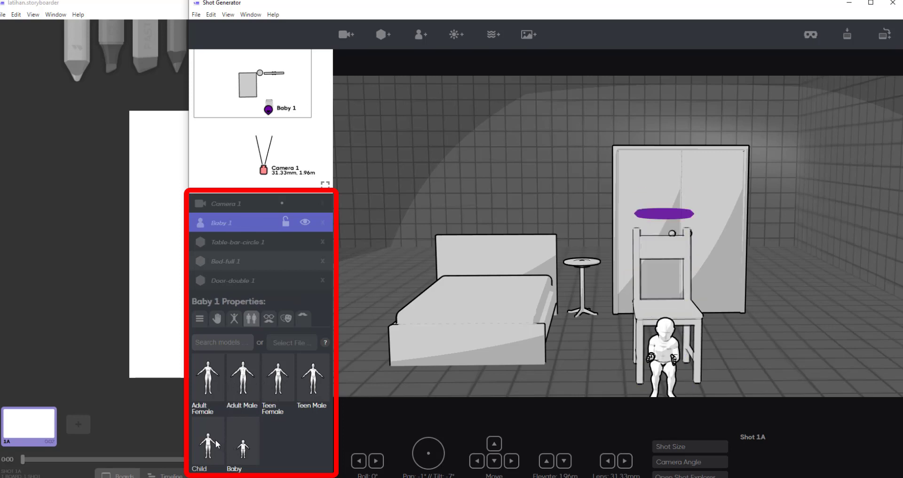
pyautogui.click(215, 439)
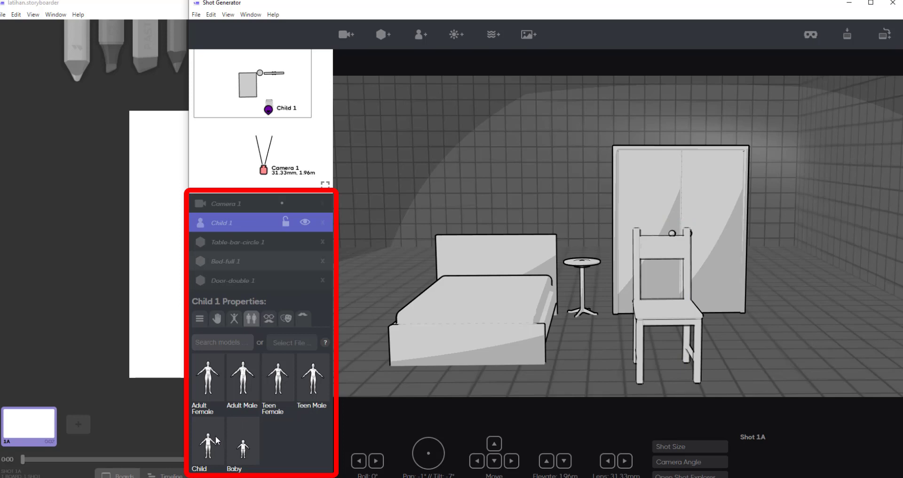
pyautogui.click(220, 389)
pyautogui.click(243, 389)
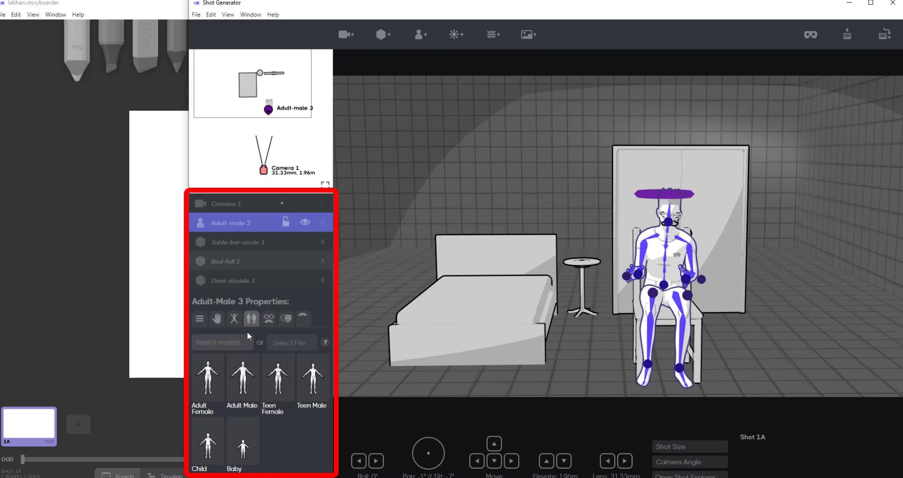
# - Save the seated character's current pose as a new pose preset under the suggested name
pyautogui.click(237, 323)
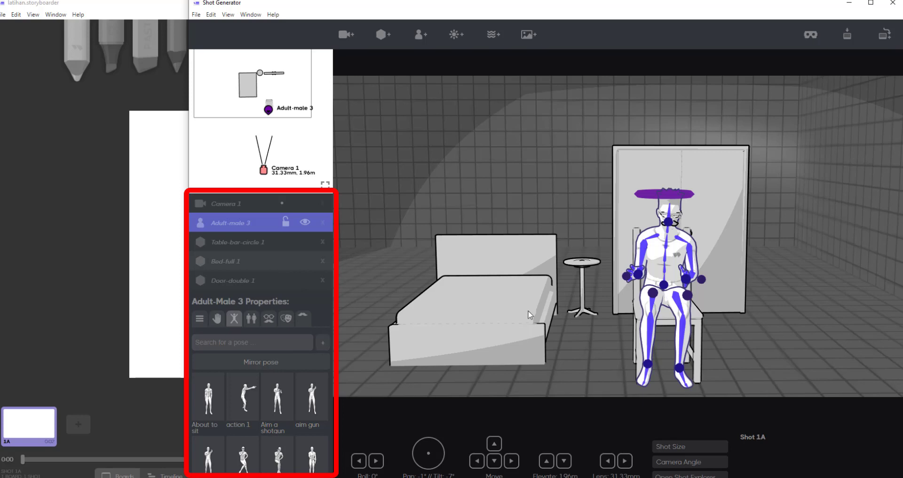
pyautogui.click(324, 343)
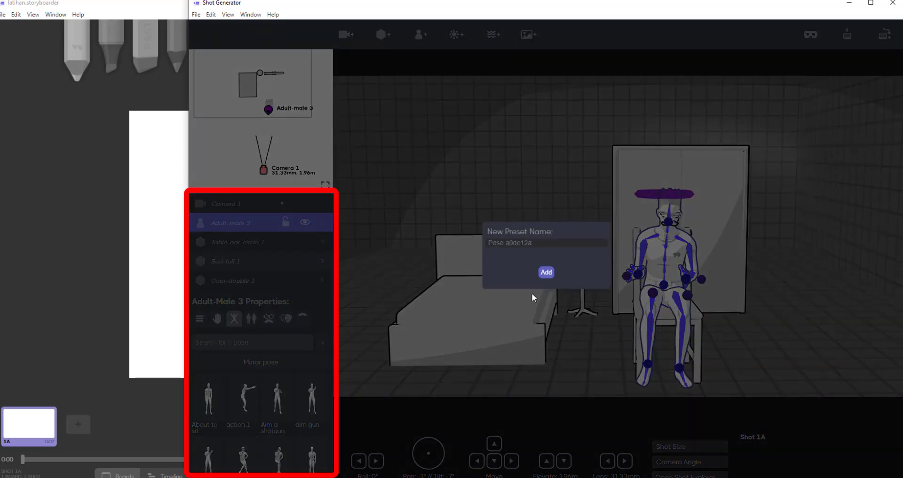
pyautogui.click(551, 277)
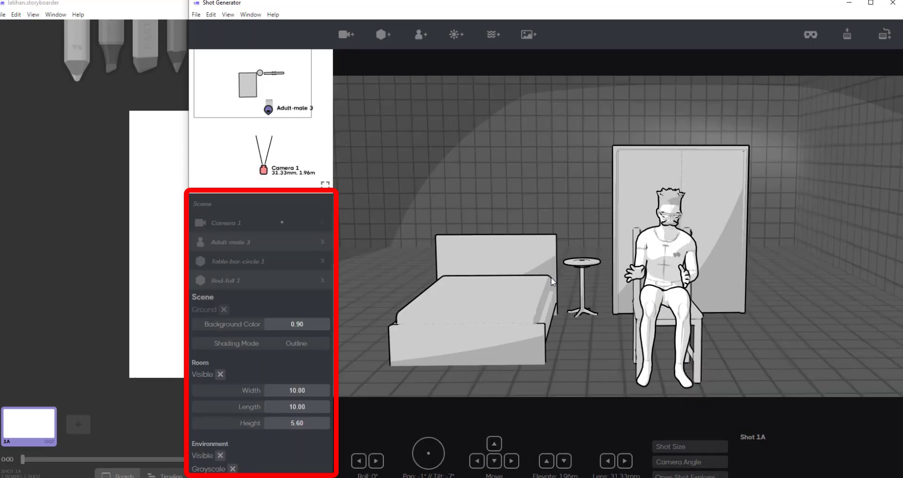
# - Pose the seated character's arms, stretching the left arm out to the side and bending the right elbow outward with the hand near the thigh
pyautogui.click(693, 272)
pyautogui.click(694, 272)
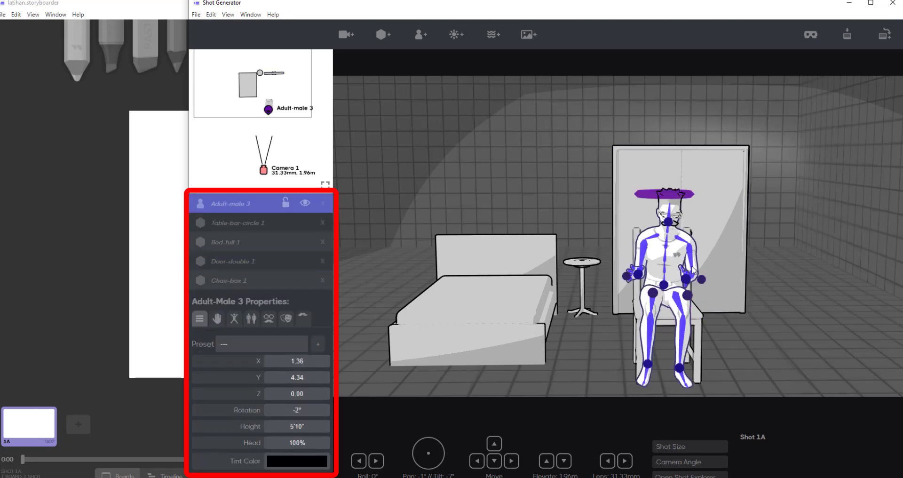
pyautogui.click(704, 278)
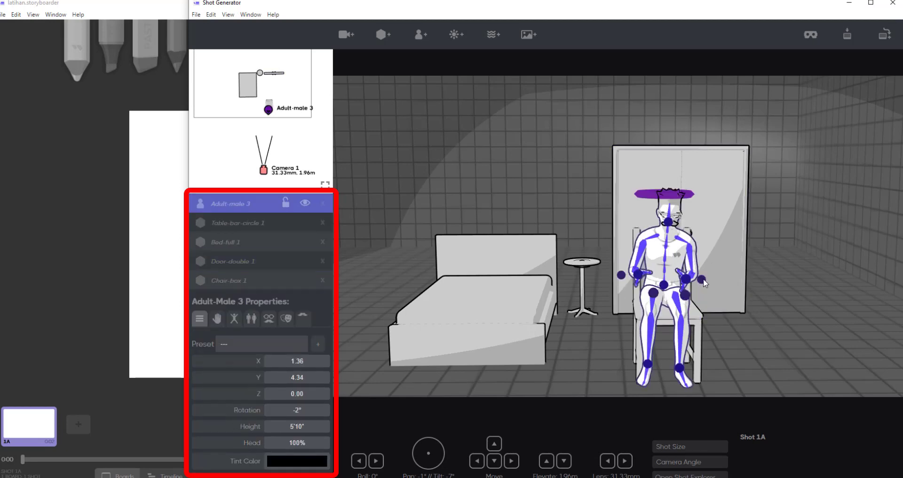
pyautogui.moveTo(704, 279); pyautogui.dragTo(722, 222)
pyautogui.moveTo(686, 278); pyautogui.dragTo(717, 283)
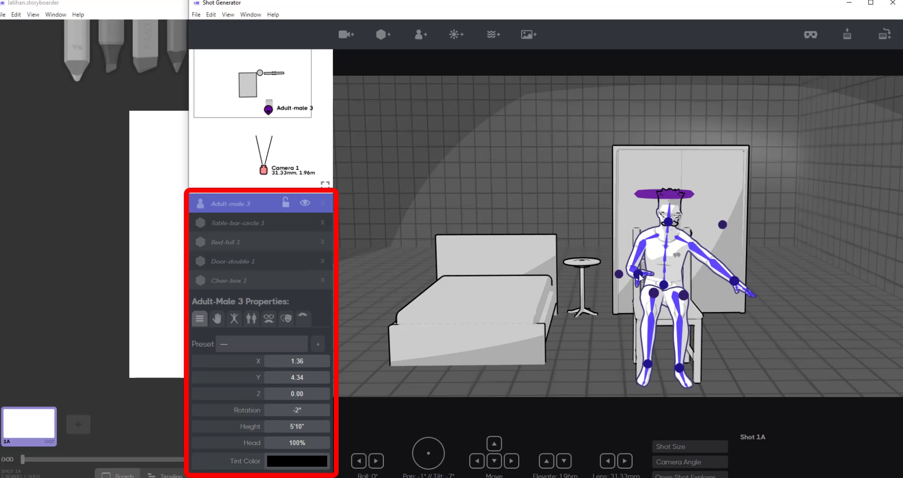
pyautogui.moveTo(640, 275)
pyautogui.mouseDown()
pyautogui.moveTo(614, 301)
pyautogui.moveTo(612, 245)
pyautogui.moveTo(625, 271)
pyautogui.moveTo(639, 269)
pyautogui.moveTo(630, 268)
pyautogui.mouseUp()
pyautogui.moveTo(620, 296); pyautogui.dragTo(588, 229)
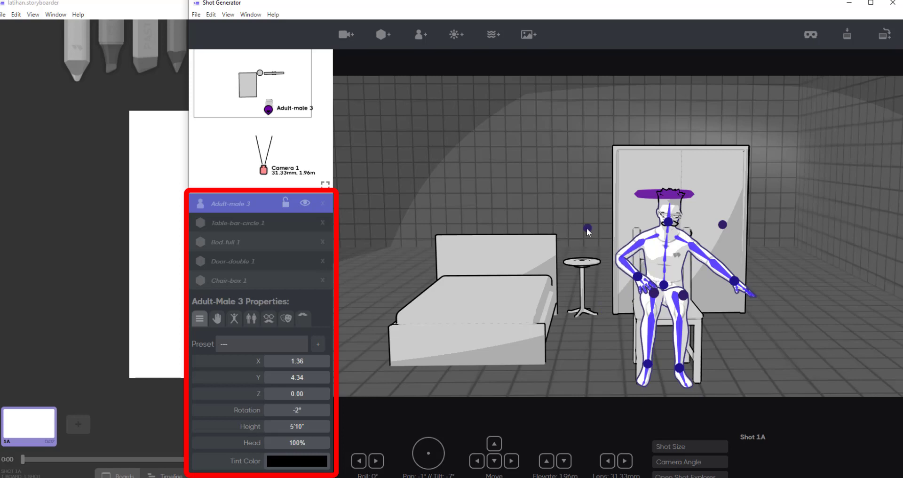
# - Raise both of the seated character's arms straight overhead and nudge the head slightly to the side
pyautogui.moveTo(641, 281); pyautogui.dragTo(642, 178)
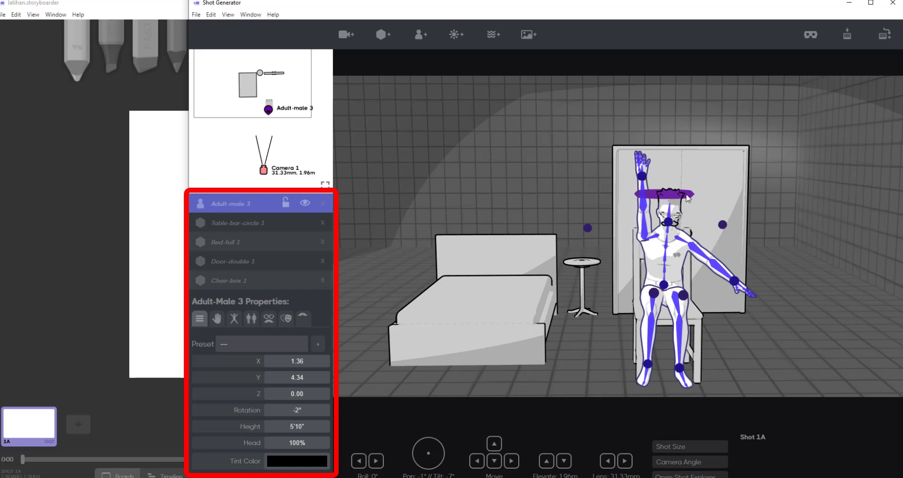
pyautogui.moveTo(731, 133); pyautogui.dragTo(686, 147)
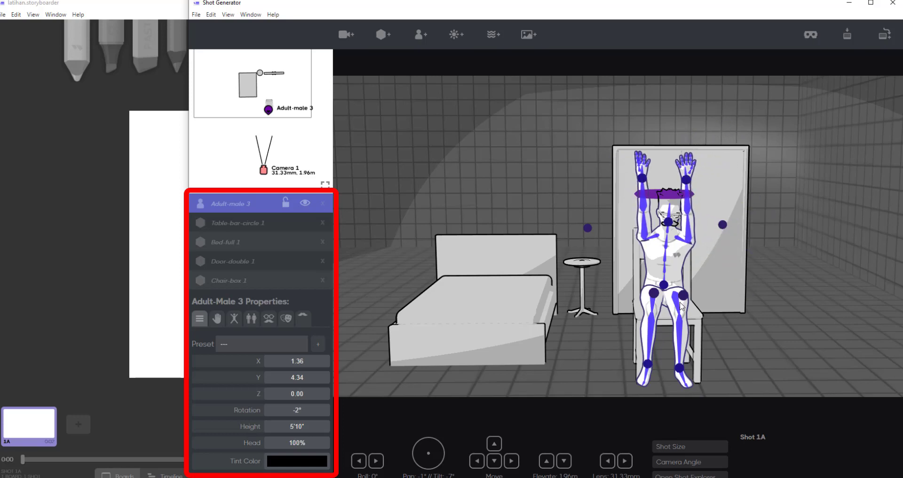
pyautogui.moveTo(669, 225); pyautogui.dragTo(667, 224)
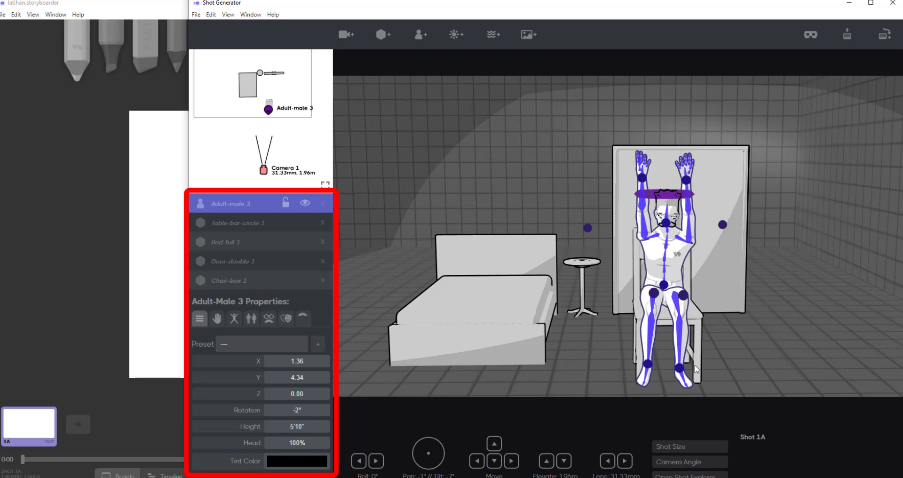
# - Spread the seated character's feet and knees apart, and fine-tune the raised left hand and the hips
pyautogui.moveTo(680, 369); pyautogui.dragTo(704, 369)
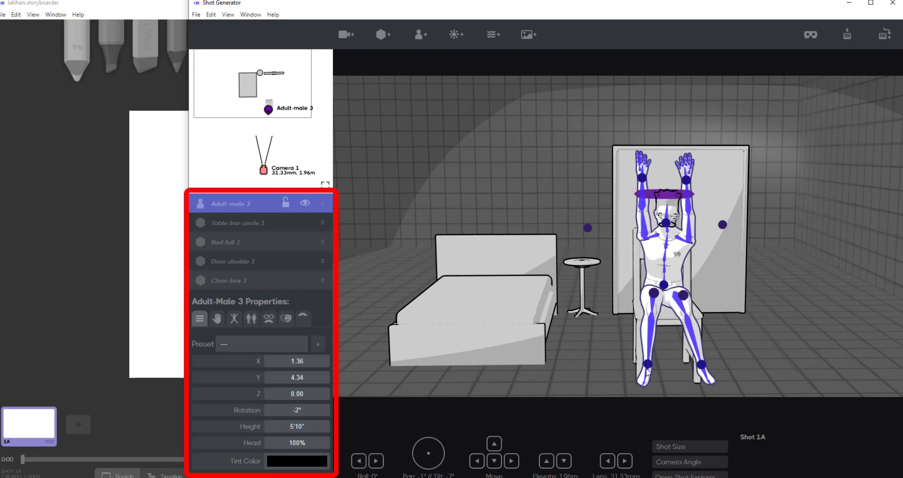
pyautogui.moveTo(647, 364); pyautogui.dragTo(624, 363)
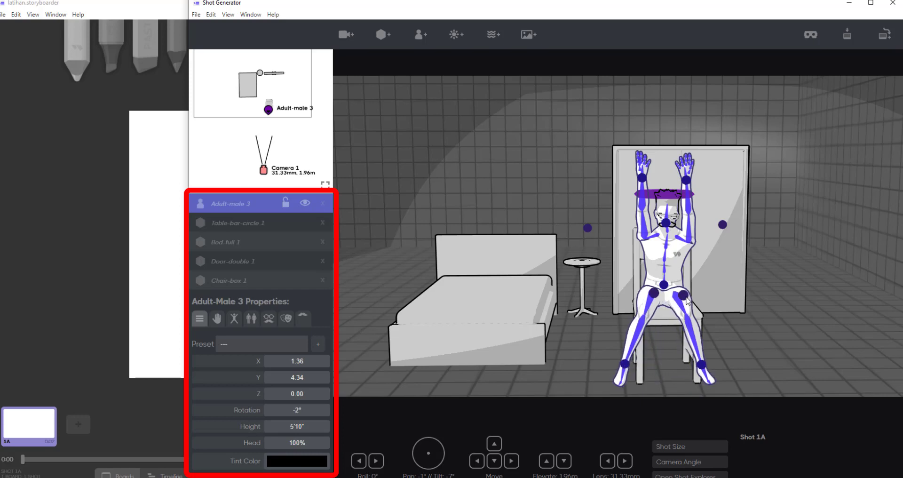
pyautogui.moveTo(688, 298); pyautogui.dragTo(639, 296)
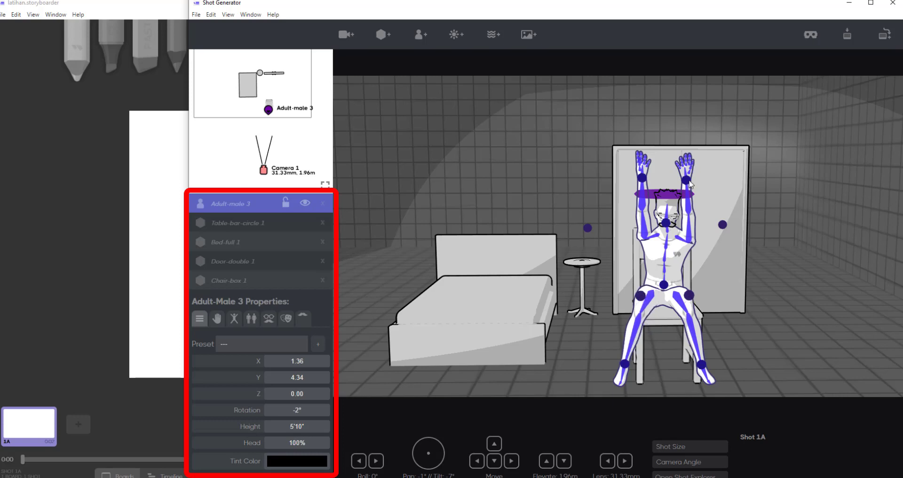
pyautogui.moveTo(687, 184)
pyautogui.mouseDown()
pyautogui.moveTo(666, 194)
pyautogui.moveTo(678, 230)
pyautogui.moveTo(677, 197)
pyautogui.moveTo(692, 181)
pyautogui.mouseUp()
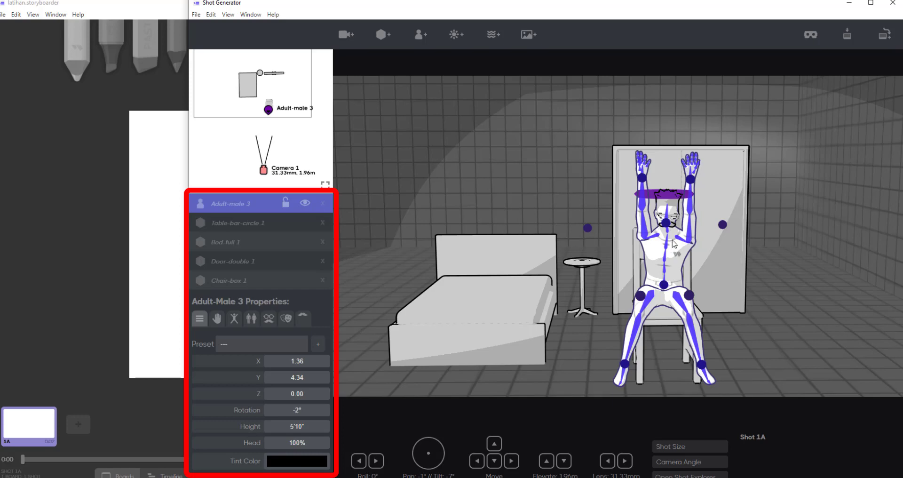
pyautogui.moveTo(667, 281); pyautogui.dragTo(663, 304)
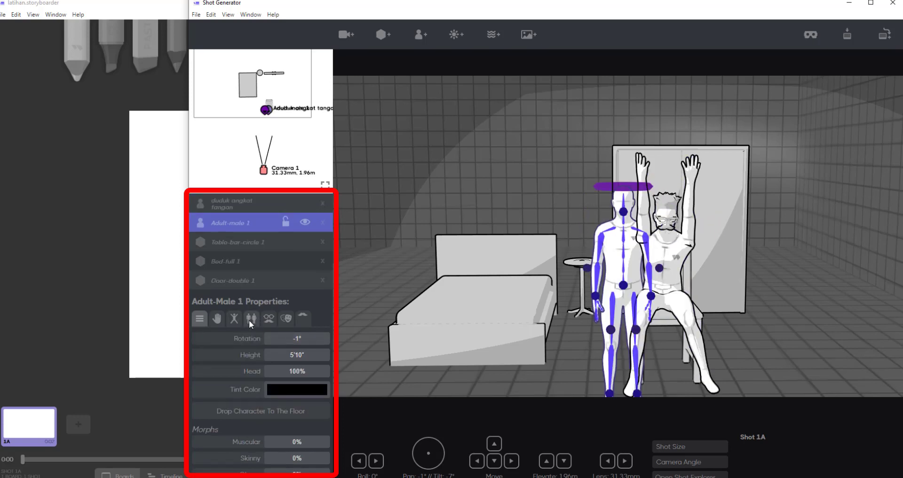
# - Look through the available character models and the pose presets for the standing character
pyautogui.click(250, 319)
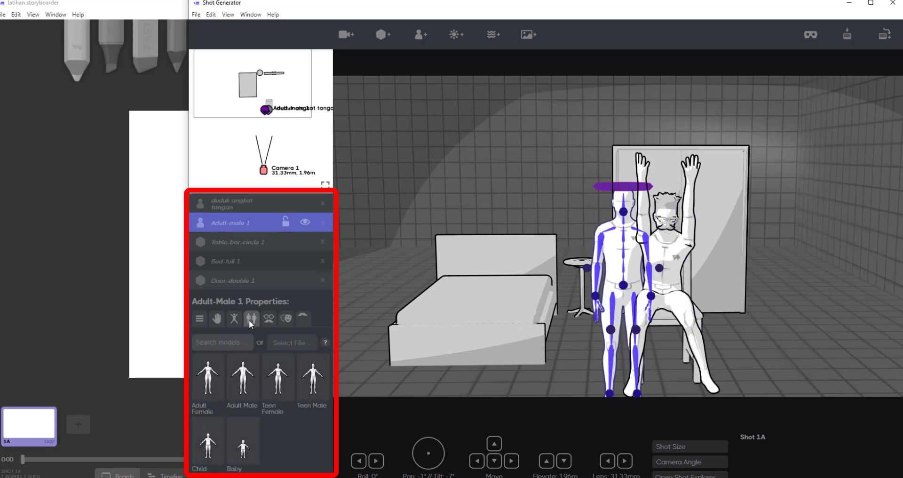
pyautogui.click(234, 319)
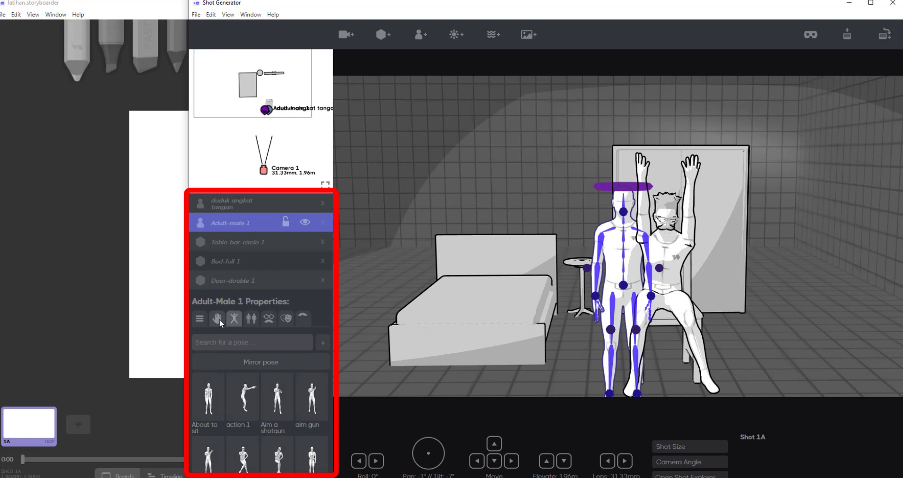
pyautogui.scroll(-5, 307, 407)
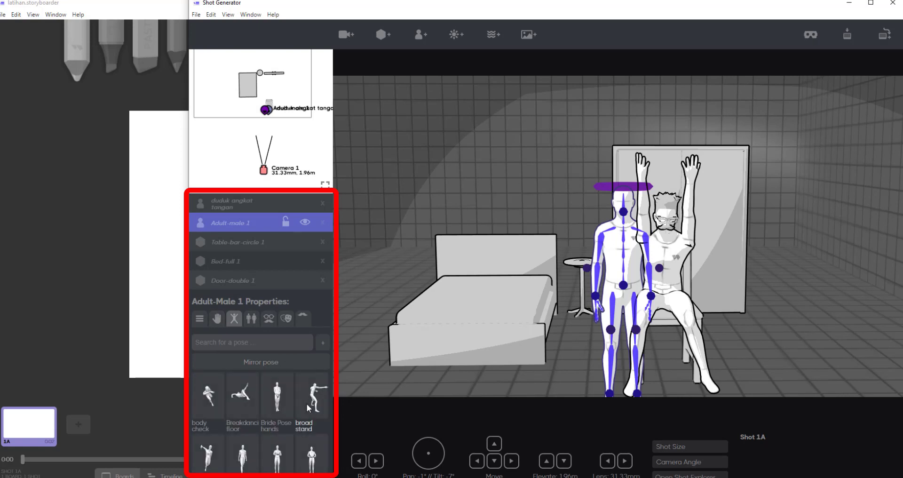
pyautogui.scroll(-5, 309, 406)
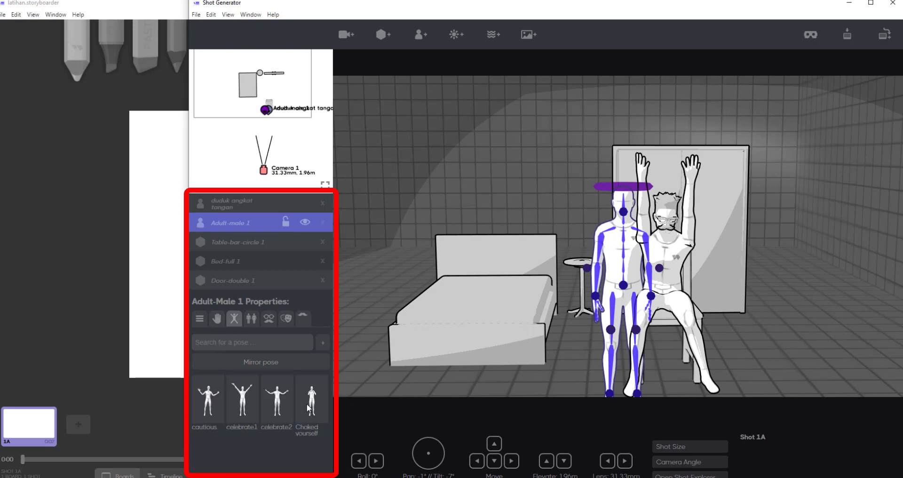
pyautogui.scroll(-5, 308, 408)
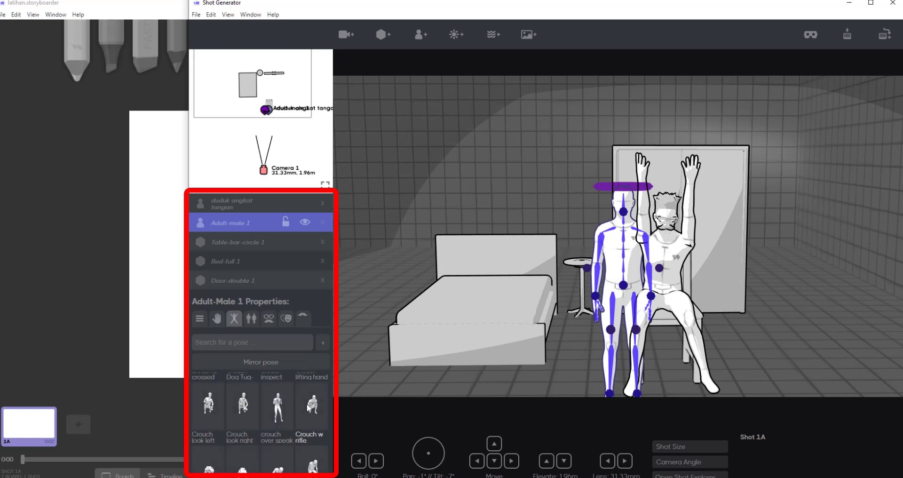
pyautogui.scroll(-2, 307, 403)
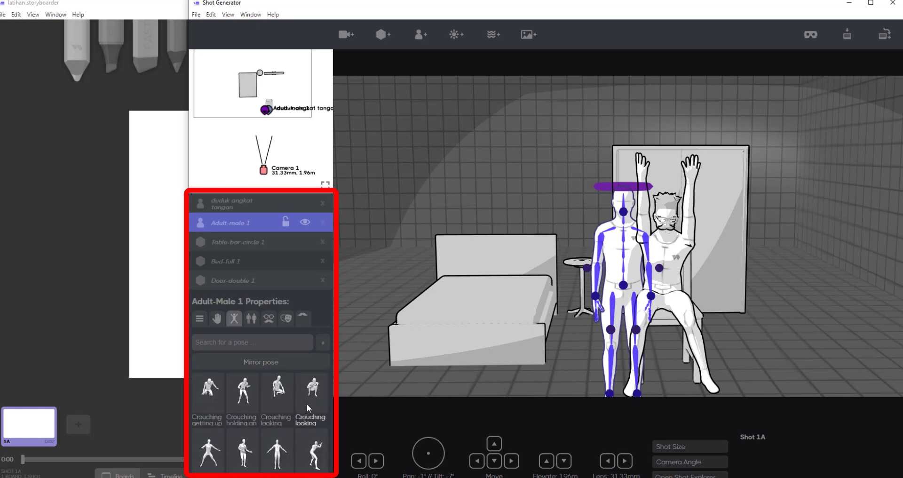
pyautogui.scroll(-3, 307, 403)
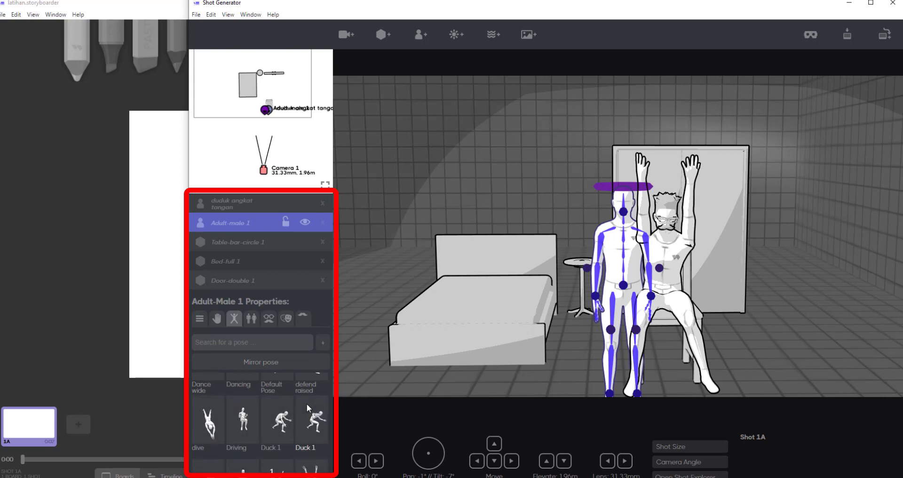
pyautogui.scroll(-2, 307, 403)
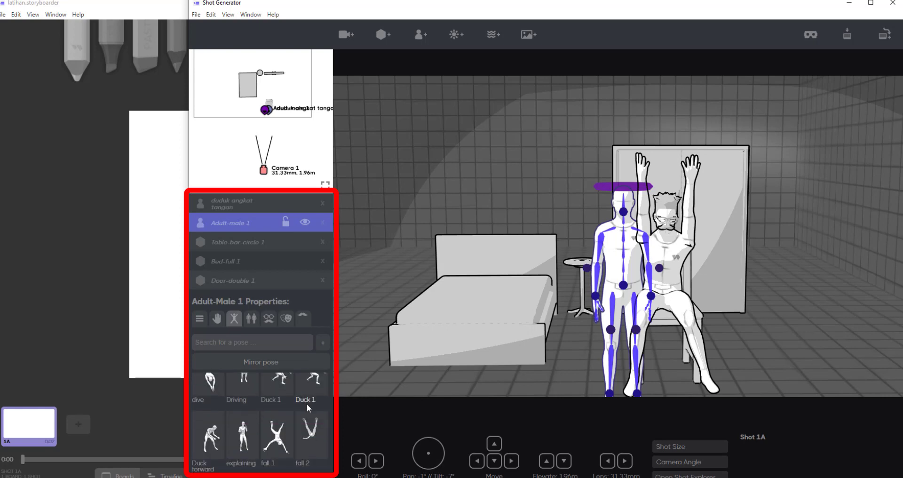
pyautogui.scroll(-2, 307, 404)
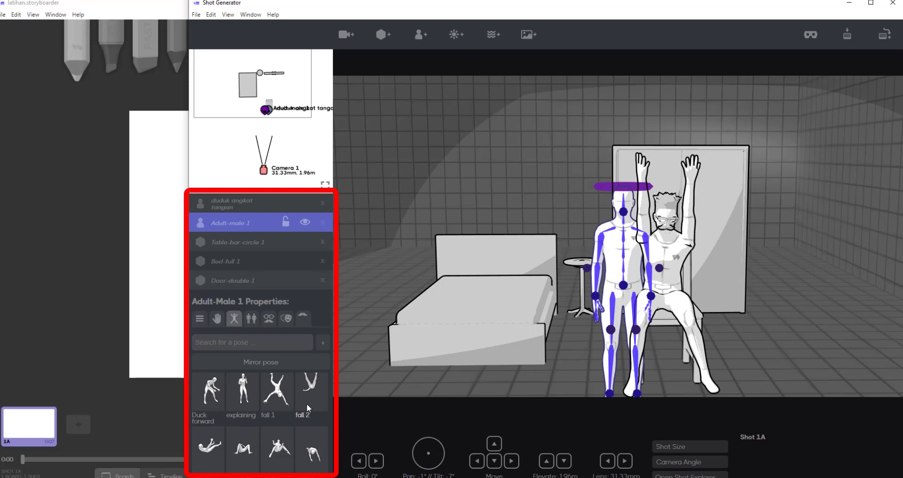
pyautogui.scroll(-3, 307, 404)
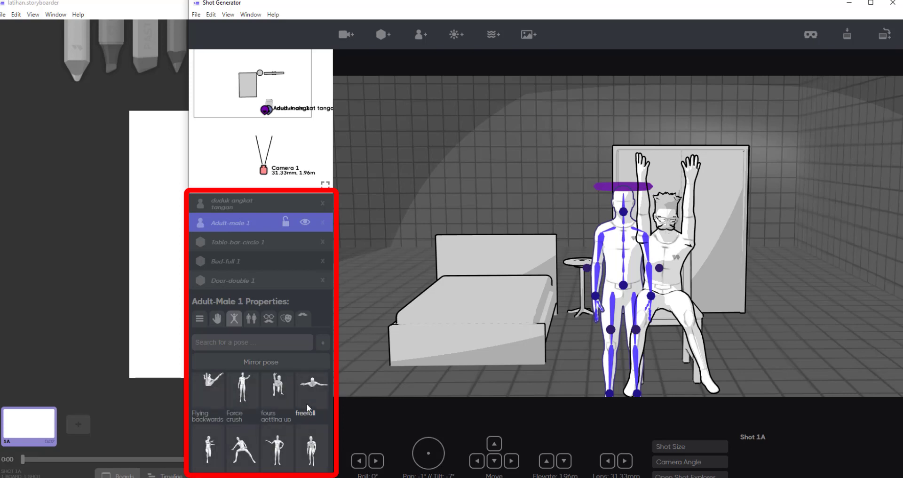
# - Save the seated character's raised-arms pose as a preset named "duduk angkat tangan" and find it in the pose list
pyautogui.click(256, 203)
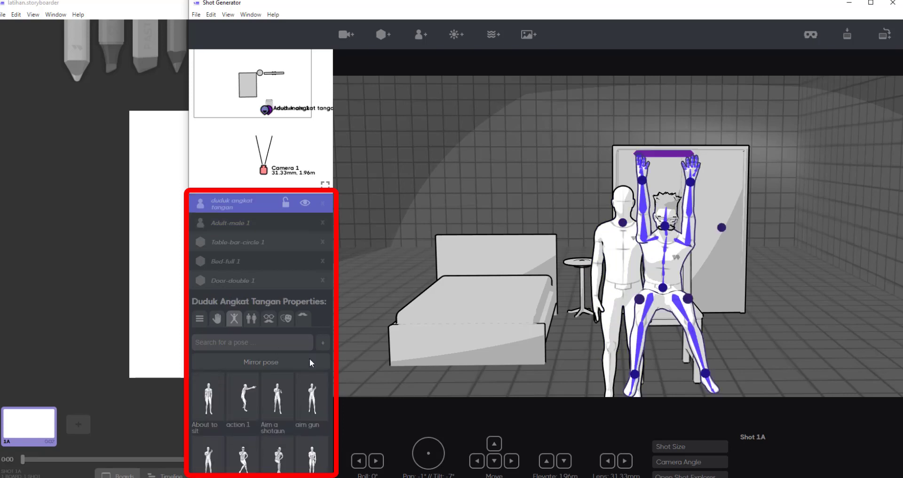
pyautogui.scroll(-10, 290, 405)
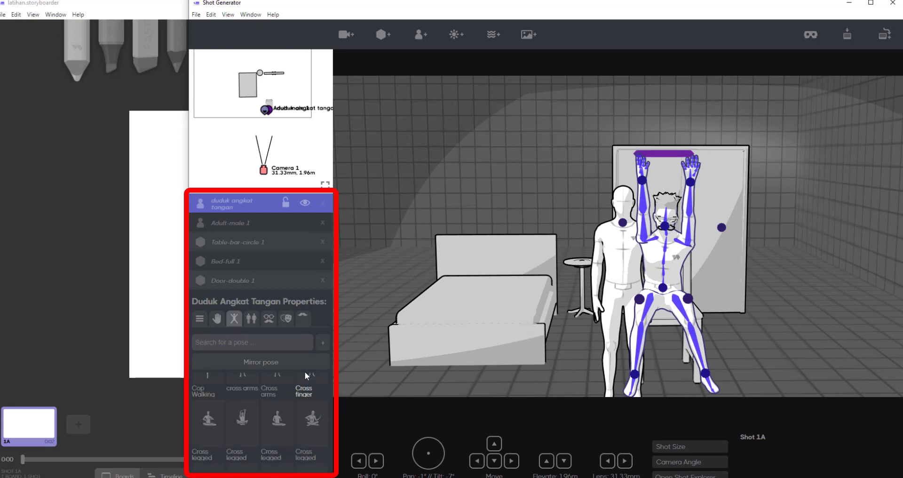
pyautogui.click(323, 343)
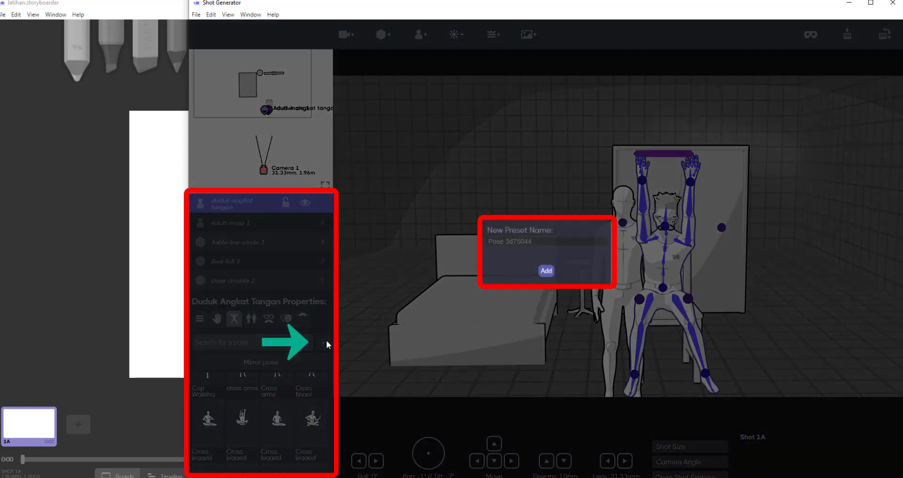
pyautogui.click(558, 242)
pyautogui.write('duduk angkat tangan')
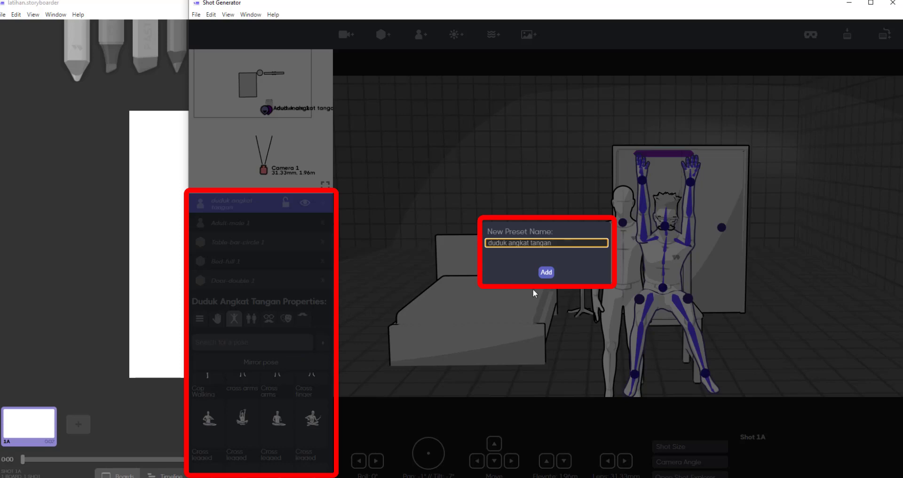
pyautogui.click(546, 272)
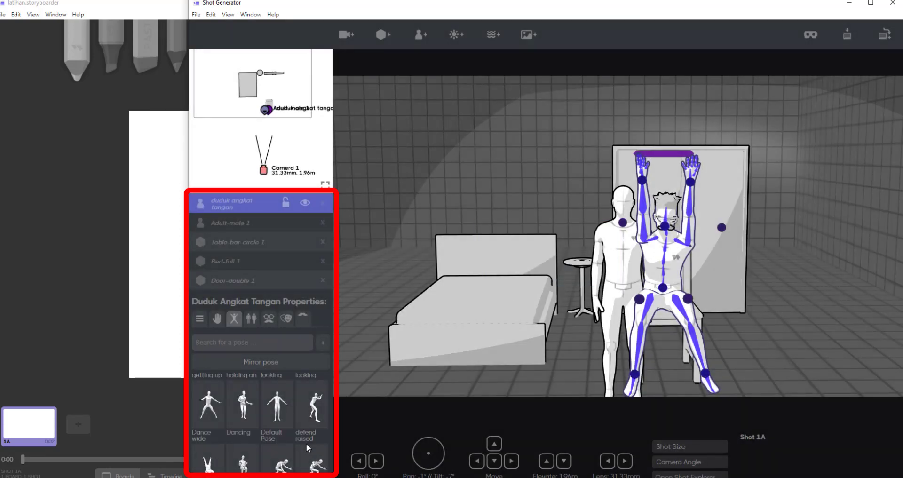
pyautogui.scroll(-2, 306, 444)
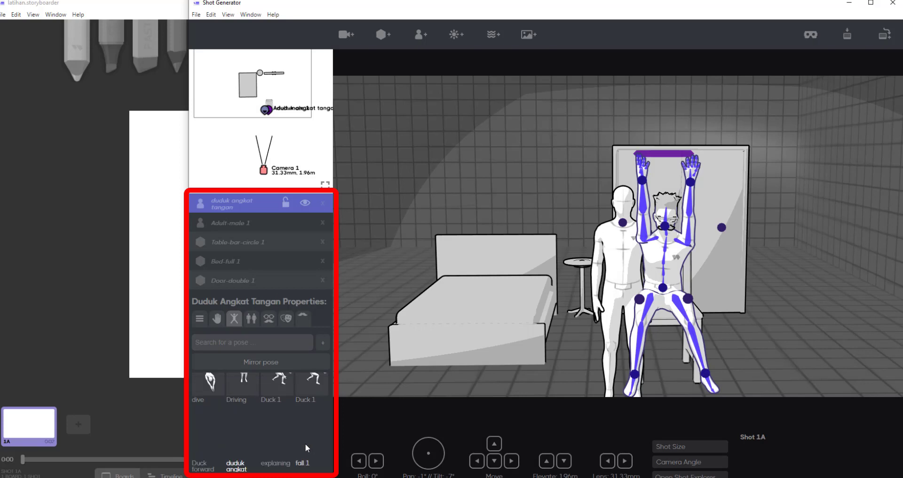
pyautogui.scroll(-1, 306, 444)
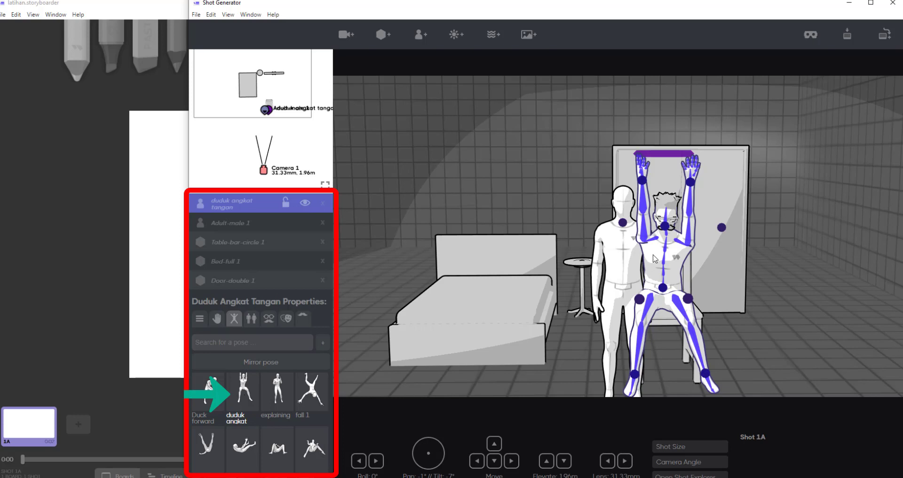
# - Delete the seated character and the standing character from the scene
pyautogui.press('Delete')
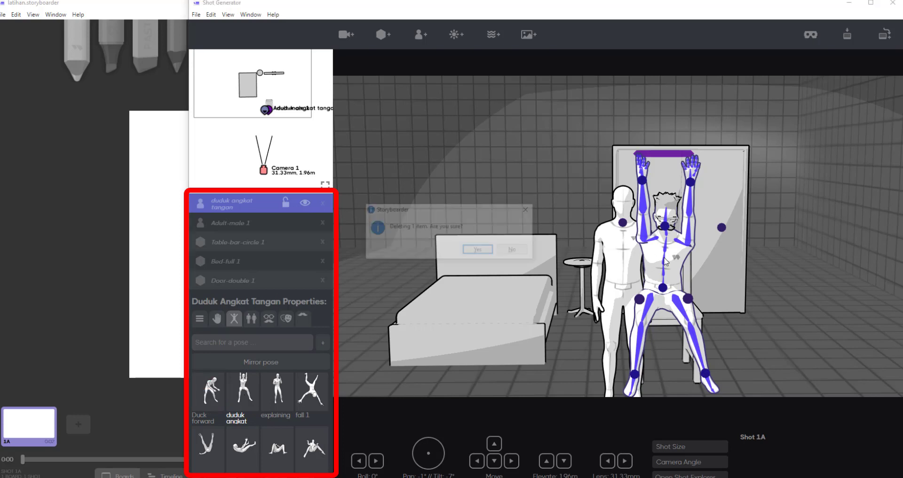
pyautogui.click(479, 250)
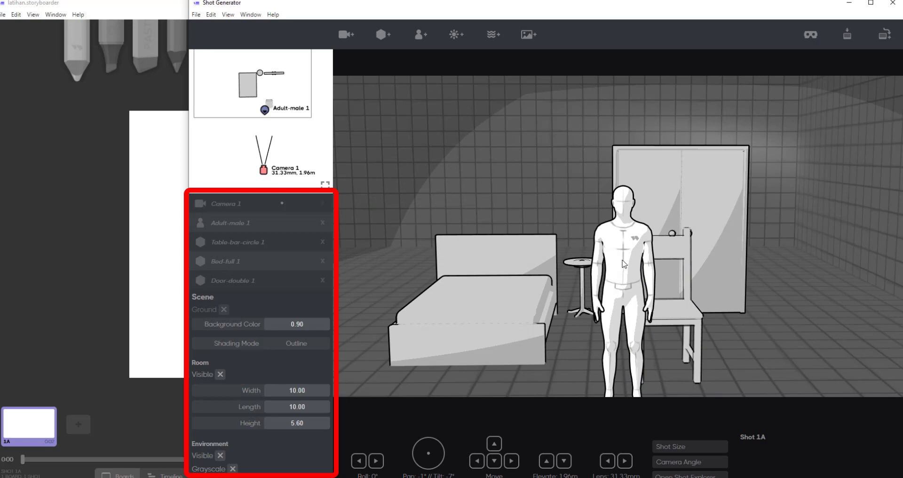
pyautogui.click(624, 263)
pyautogui.press('Delete')
pyautogui.click(479, 251)
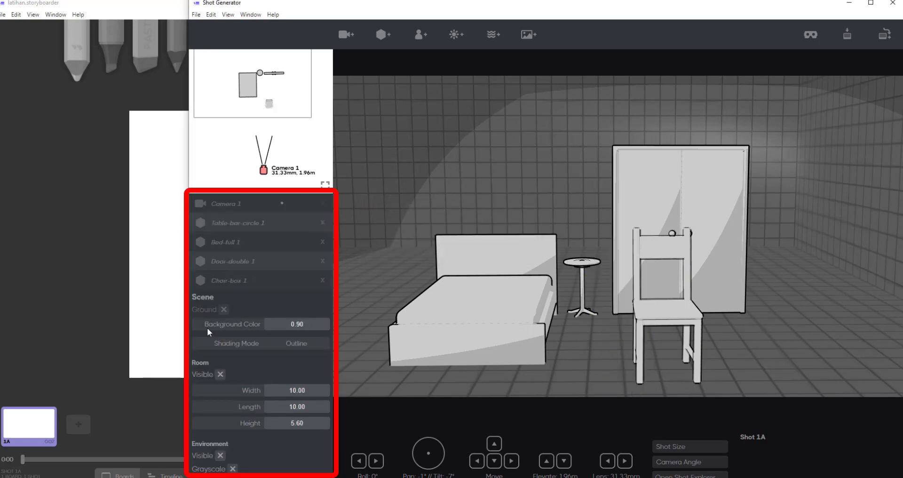
# - Add a new character and apply the saved "duduk angkat" pose, searching the poses for "dudu"
pyautogui.click(419, 32)
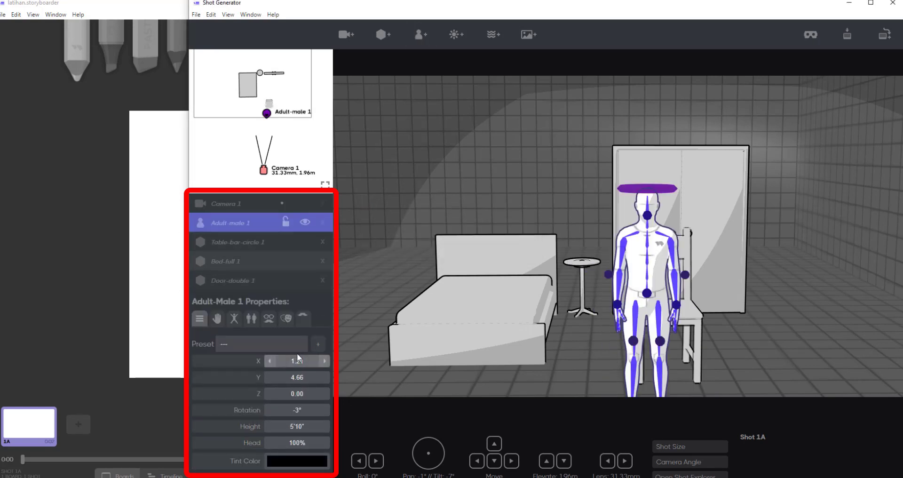
pyautogui.click(253, 319)
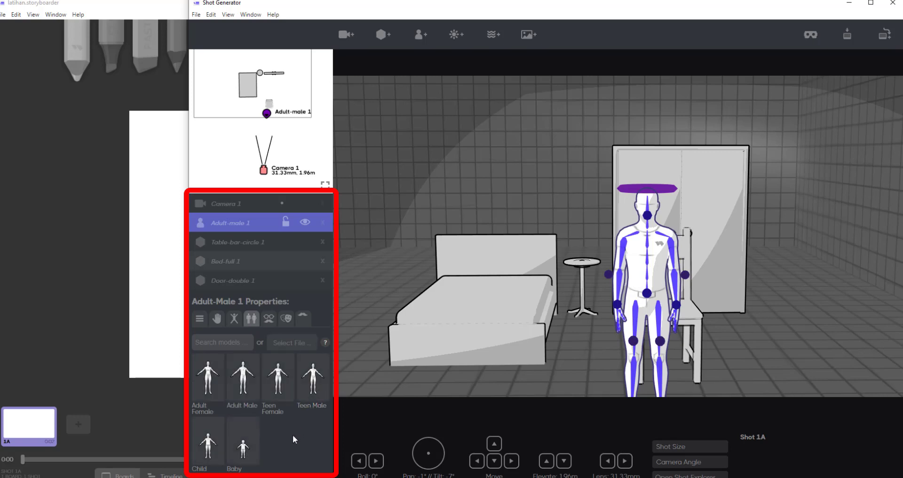
pyautogui.click(234, 320)
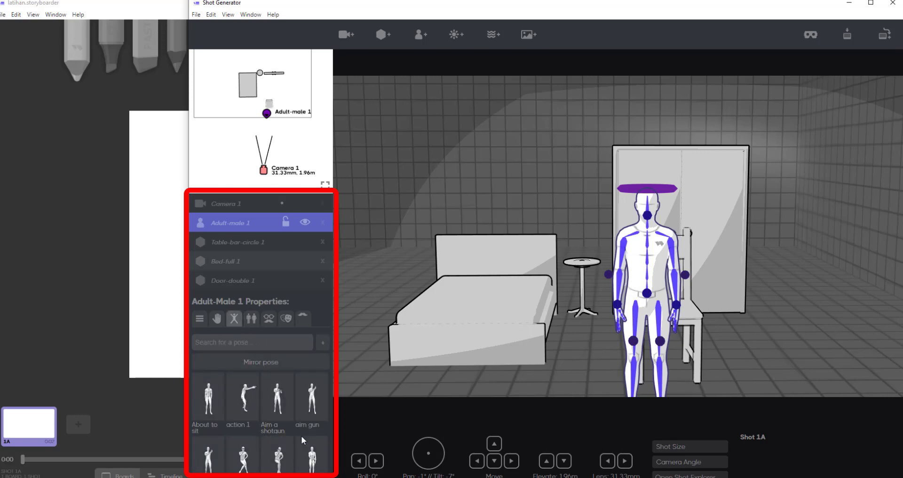
pyautogui.scroll(-2, 301, 435)
pyautogui.click(272, 342)
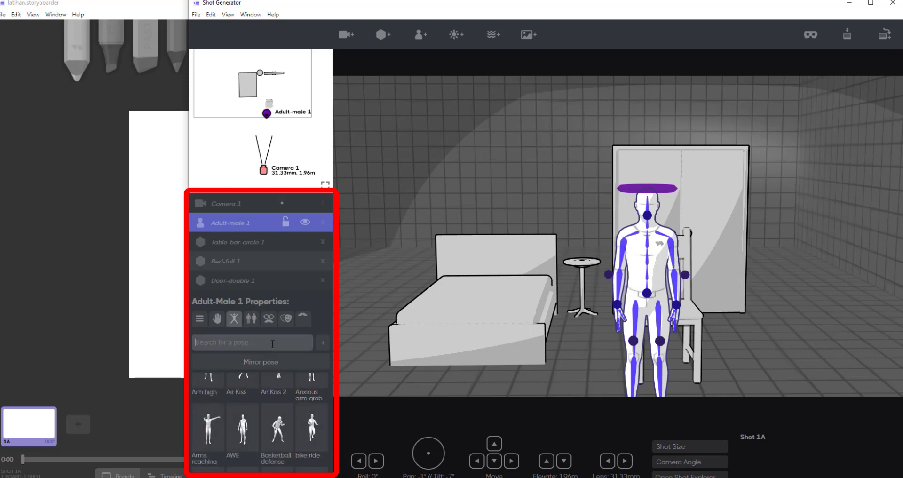
pyautogui.write('dudu')
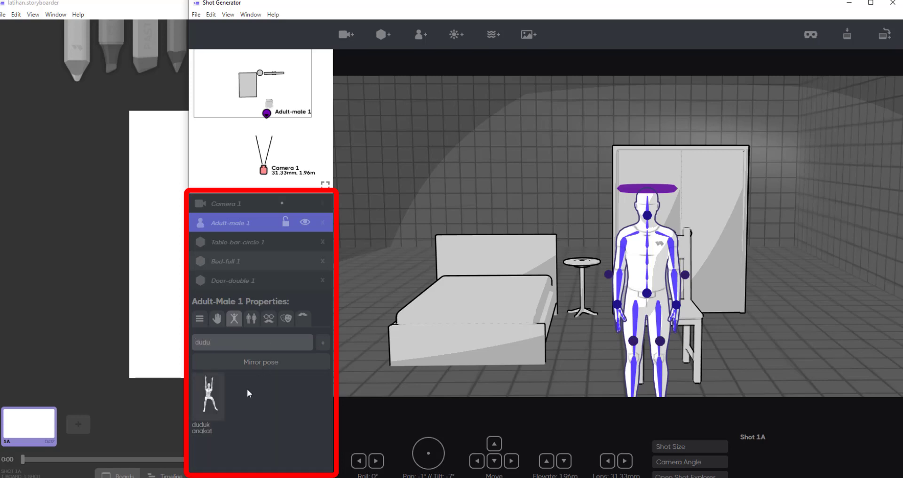
pyautogui.click(200, 393)
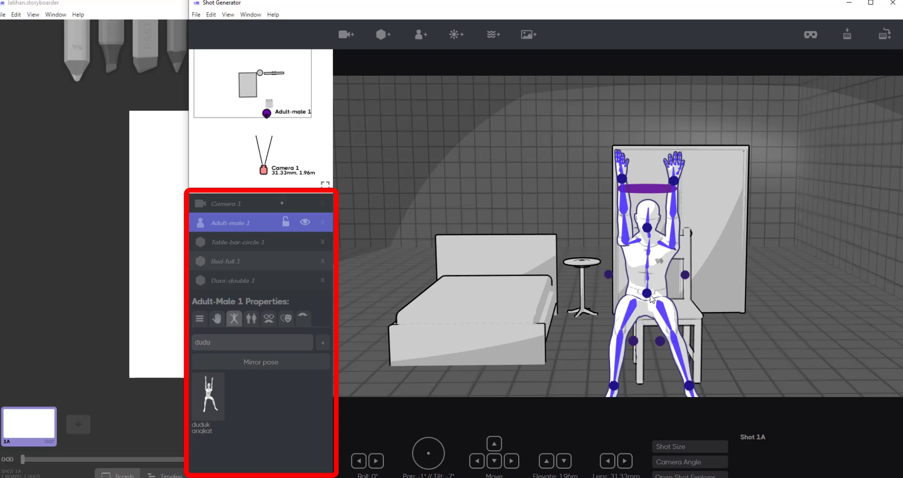
# - Adjust the seated character's pose by centring the hips over the chair, spreading the knees and raising both hands straight above the head
pyautogui.moveTo(649, 296); pyautogui.dragTo(663, 294)
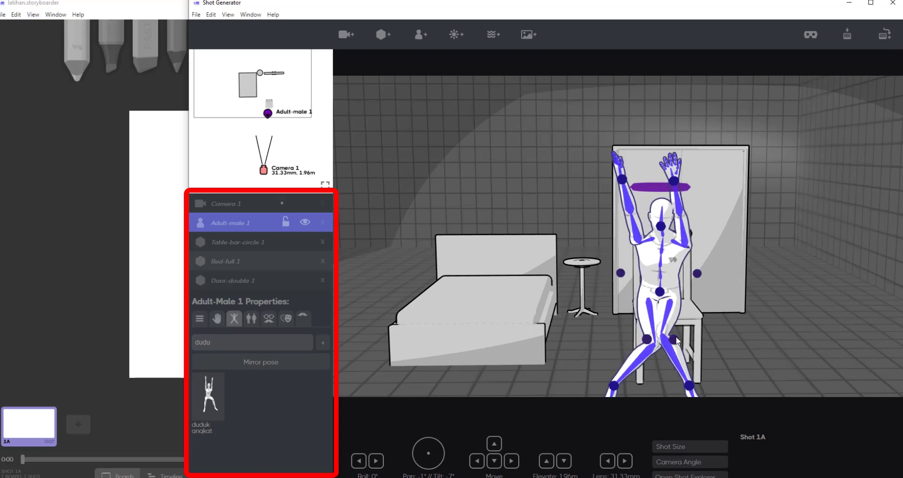
pyautogui.moveTo(676, 340); pyautogui.dragTo(627, 325)
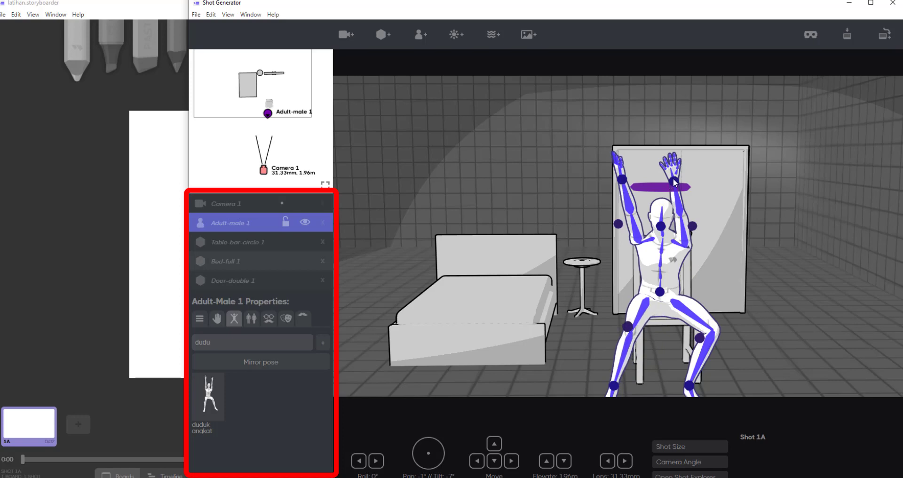
pyautogui.moveTo(673, 182); pyautogui.dragTo(690, 179)
pyautogui.moveTo(622, 180); pyautogui.dragTo(634, 183)
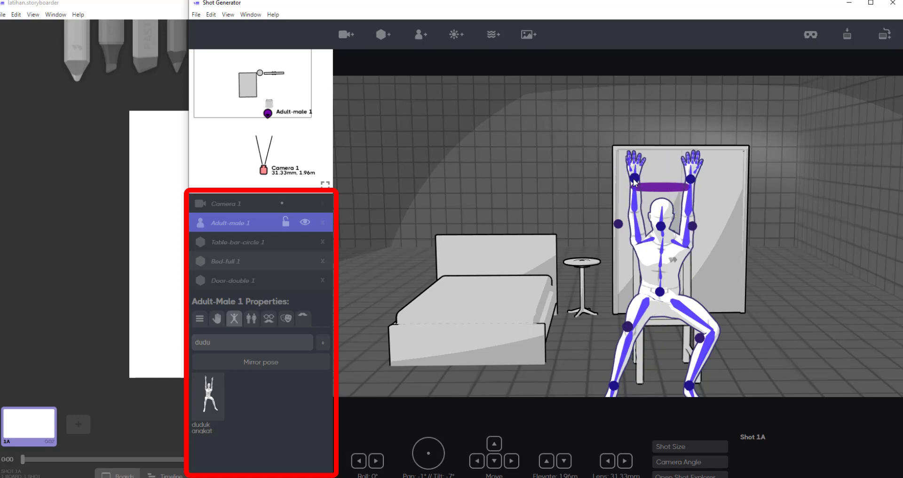
# - Reframe the camera closer to the seated character with a 30.74 mm lens, about 1.62 m high, at about X 0.82 and Y 8.37
pyautogui.scroll(-1, 804, 263)
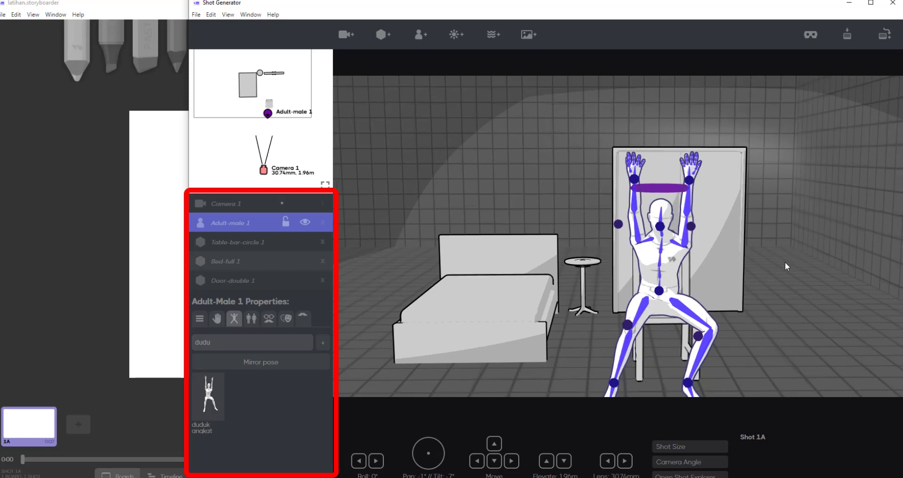
pyautogui.click(766, 261)
pyautogui.moveTo(765, 261)
pyautogui.mouseDown()
pyautogui.moveTo(825, 255)
pyautogui.moveTo(780, 177)
pyautogui.moveTo(789, 304)
pyautogui.moveTo(789, 295)
pyautogui.mouseUp()
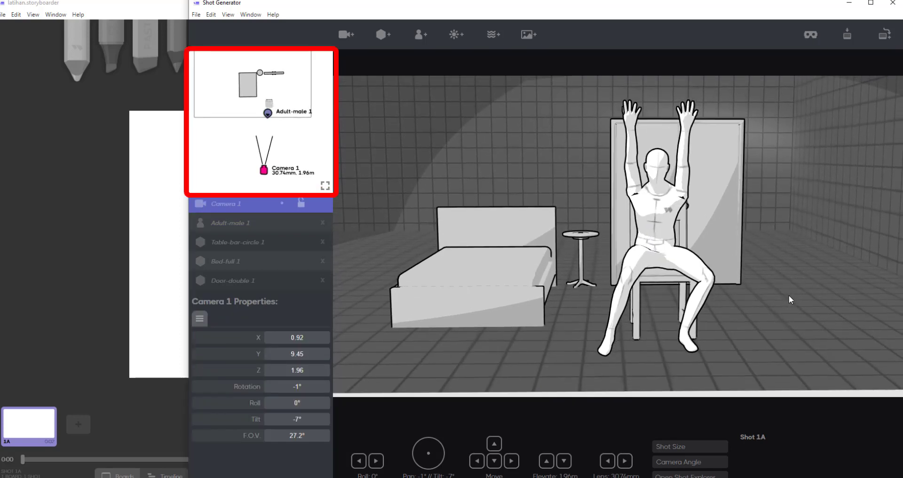
pyautogui.moveTo(264, 170)
pyautogui.mouseDown()
pyautogui.moveTo(261, 143)
pyautogui.moveTo(290, 146)
pyautogui.moveTo(290, 206)
pyautogui.moveTo(253, 179)
pyautogui.moveTo(260, 160)
pyautogui.moveTo(263, 167)
pyautogui.mouseUp()
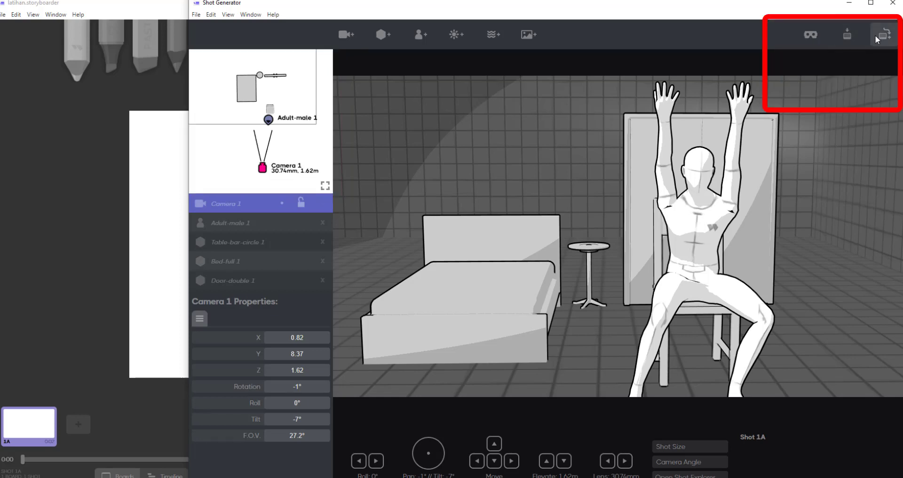
# - Save the shot to the current board and insert the same shot as a new board
pyautogui.click(850, 35)
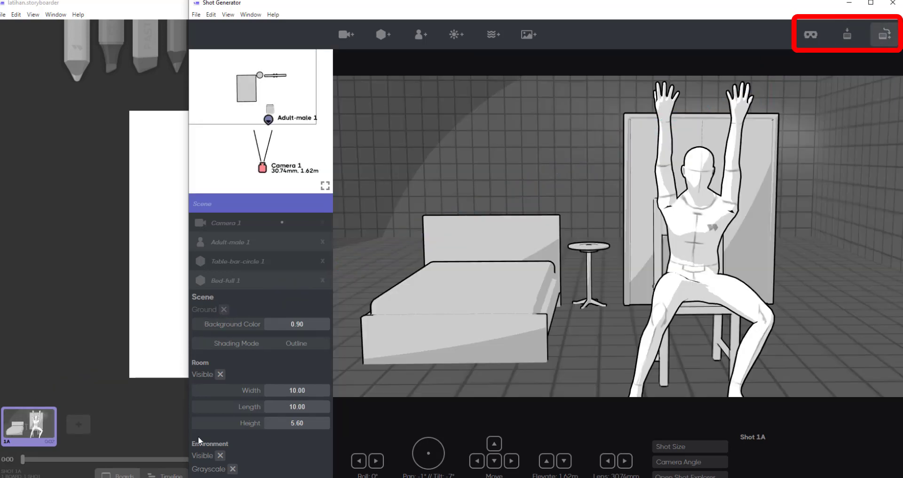
pyautogui.click(78, 423)
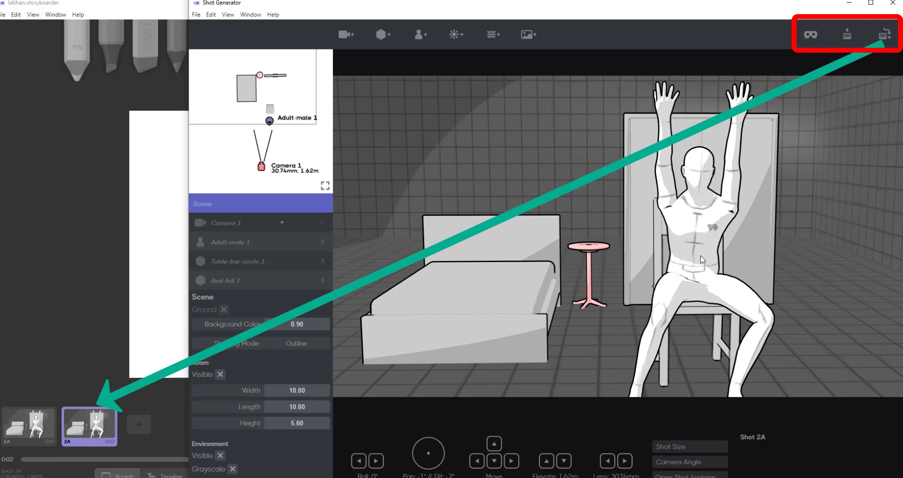
# - Pose the character rising from the chair with hips lifted and bent raised arms, and save the shot to board 2A
pyautogui.click(702, 260)
pyautogui.moveTo(708, 270)
pyautogui.mouseDown()
pyautogui.moveTo(733, 249)
pyautogui.moveTo(723, 261)
pyautogui.moveTo(729, 234)
pyautogui.mouseUp()
pyautogui.moveTo(738, 118); pyautogui.dragTo(763, 104)
pyautogui.moveTo(667, 118); pyautogui.dragTo(694, 107)
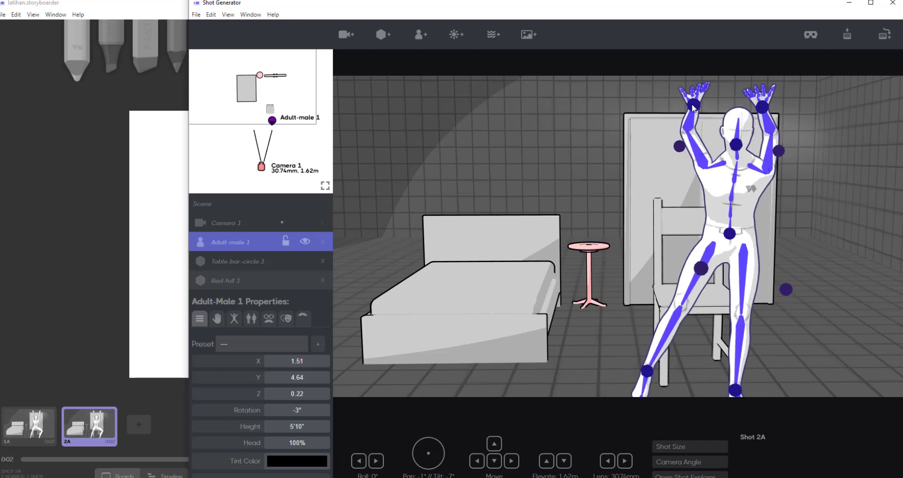
pyautogui.click(846, 35)
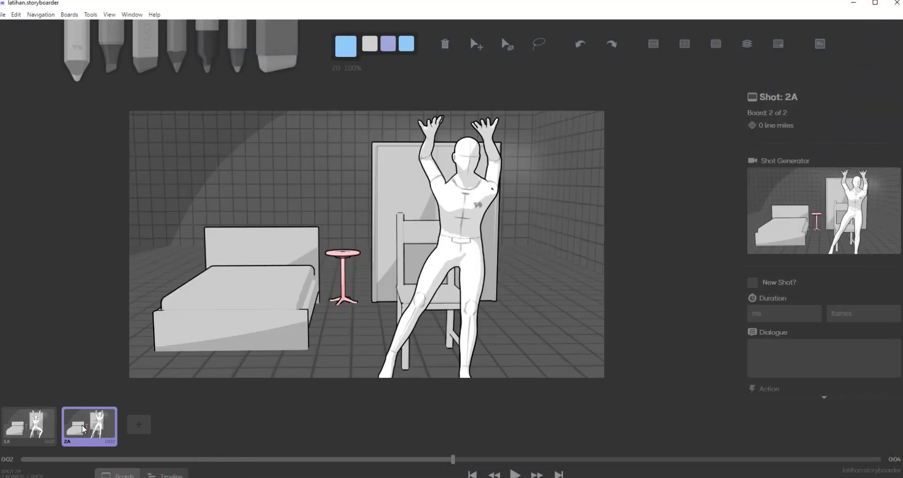
# - Switch back and forth between boards 1A and 2A to compare the character's two poses
pyautogui.click(39, 431)
pyautogui.click(104, 432)
pyautogui.click(47, 431)
pyautogui.click(90, 430)
pyautogui.click(24, 427)
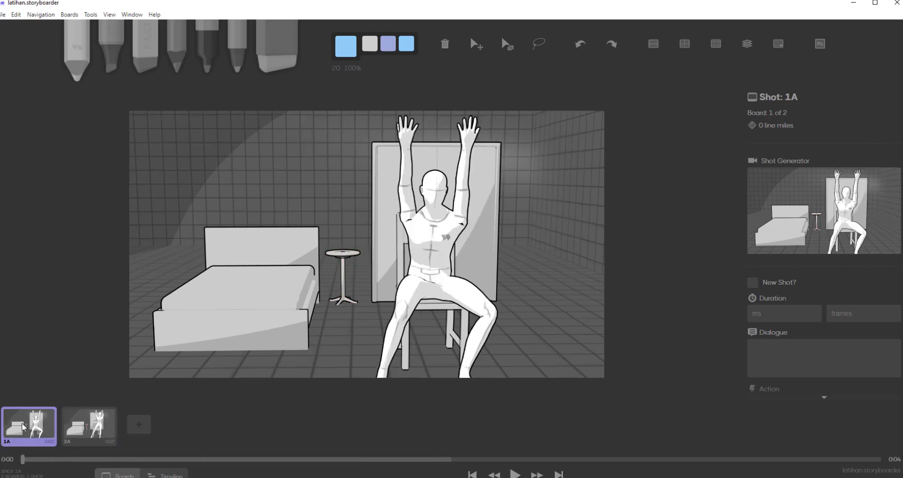
# - Set the duration of boards 1A and 2A to 3000 ms each
pyautogui.click(776, 314)
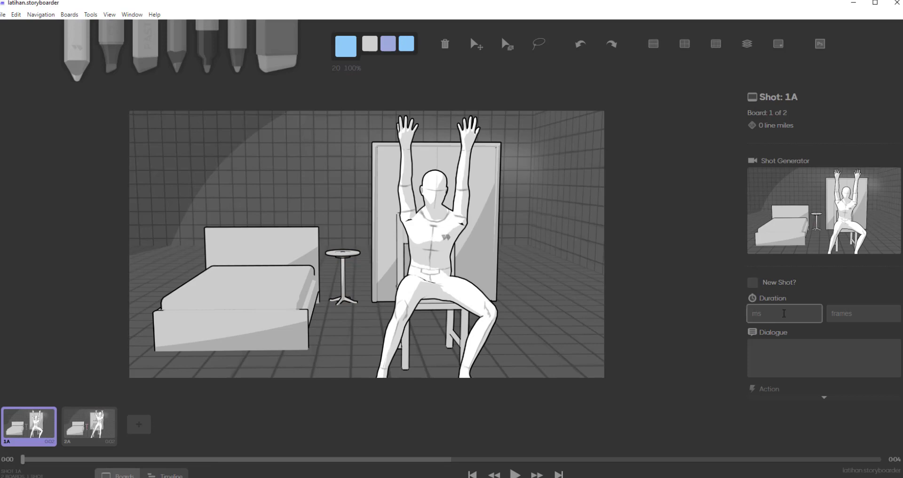
pyautogui.write('3000')
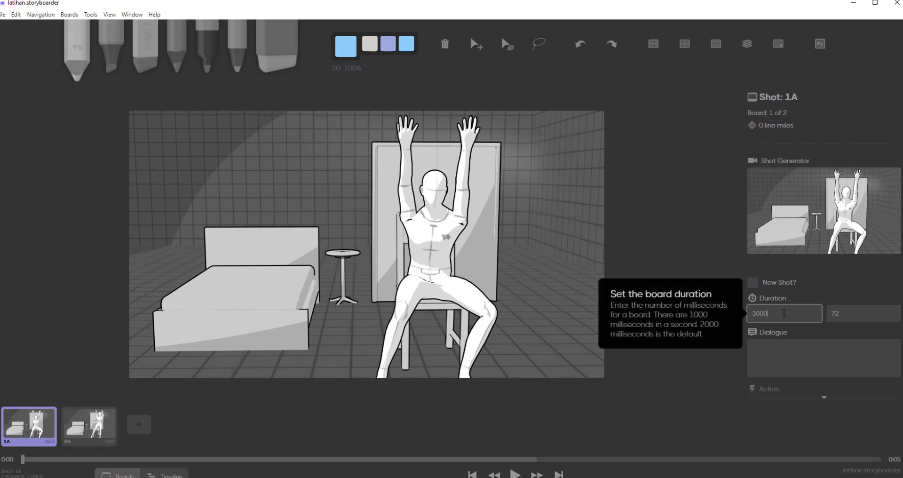
pyautogui.write('0')
pyautogui.press('BackSpace')
pyautogui.click(94, 426)
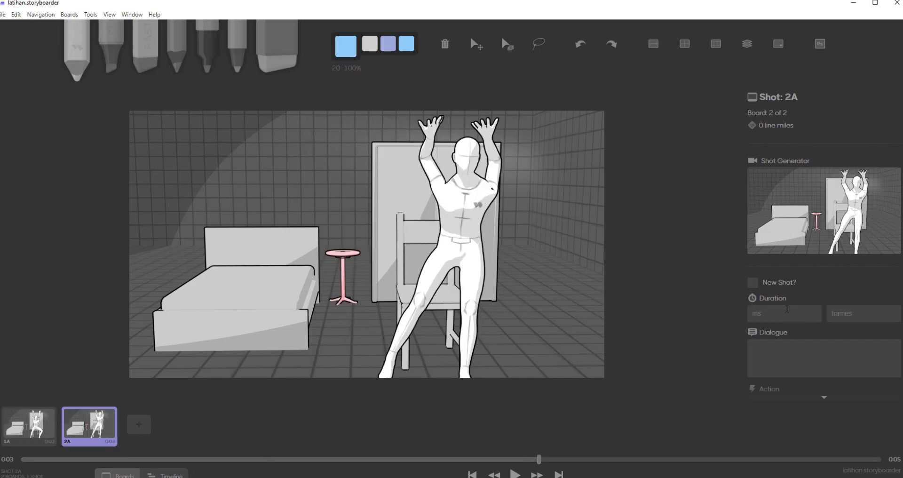
pyautogui.click(783, 314)
pyautogui.write('3000')
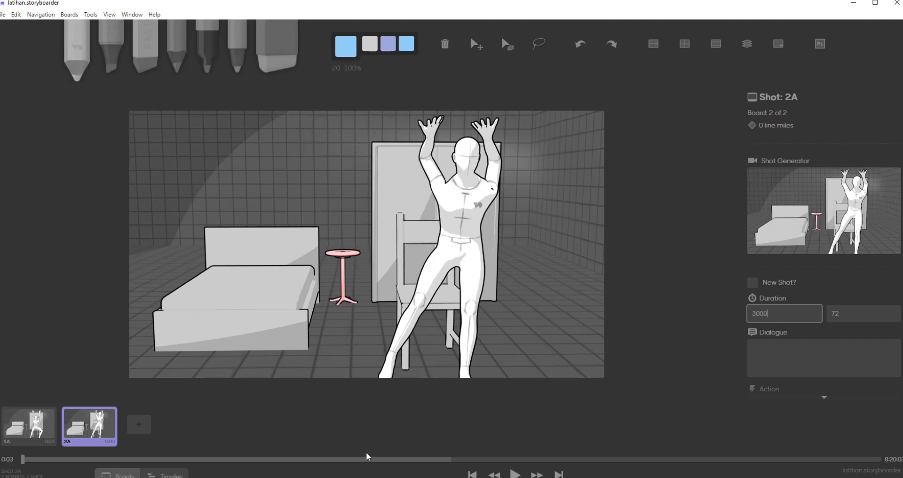
# - Play the storyboard from board 1A to preview the timing of the two boards
pyautogui.click(29, 424)
pyautogui.click(513, 475)
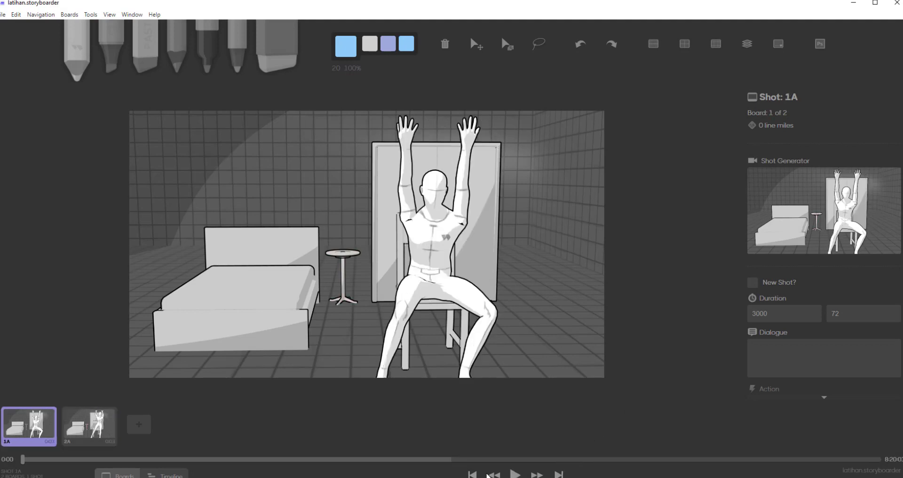
pyautogui.click(515, 474)
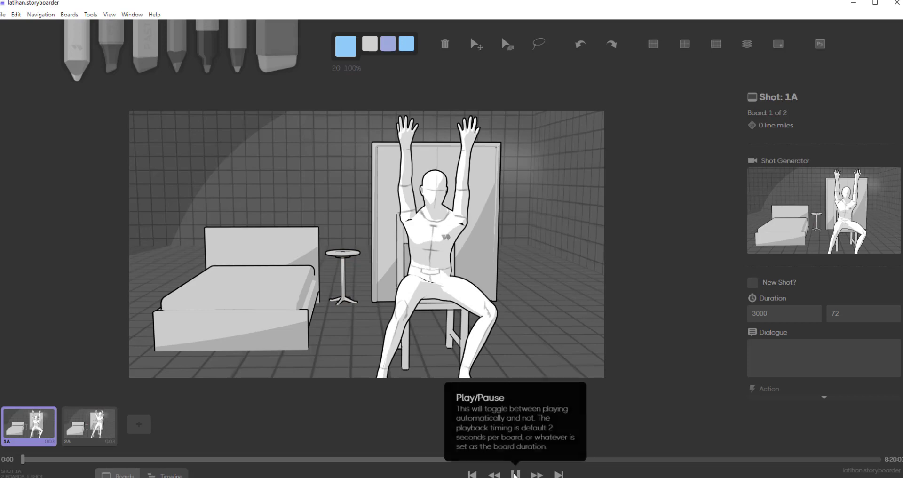